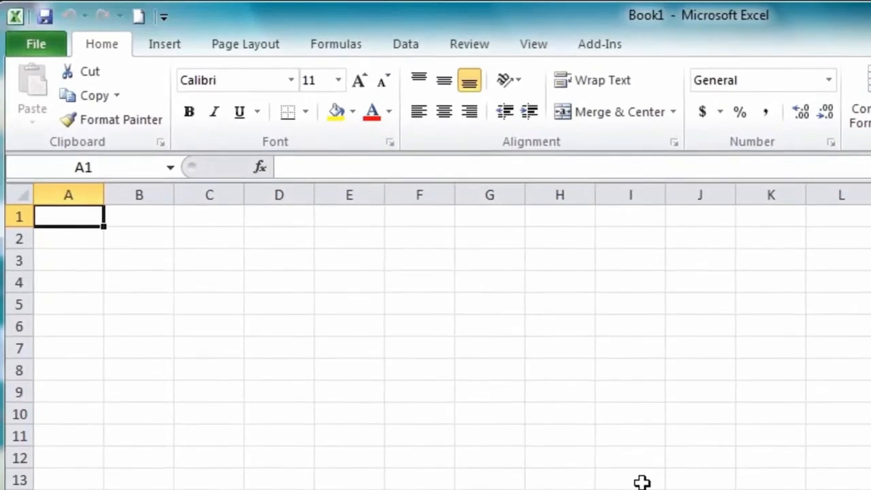
# Customize the ribbon so that the Developer tab is shown among the main tabs
pyautogui.rightClick(667, 113)
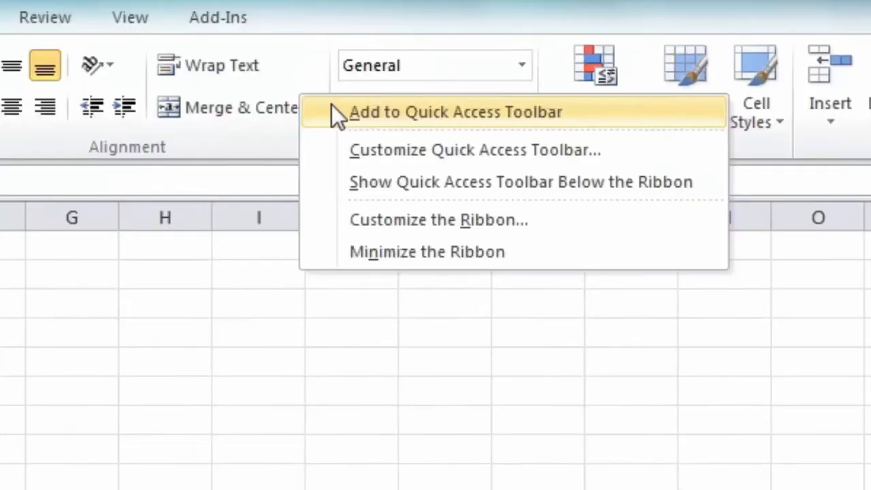
pyautogui.click(463, 213)
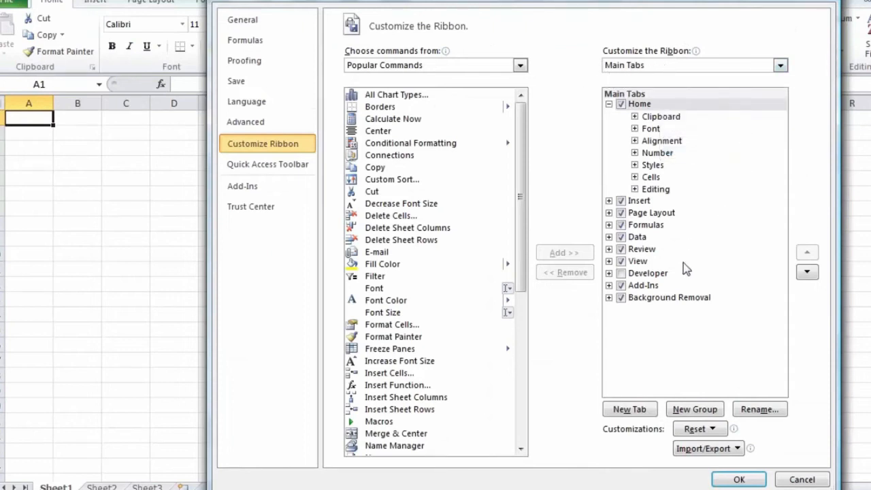
pyautogui.click(621, 273)
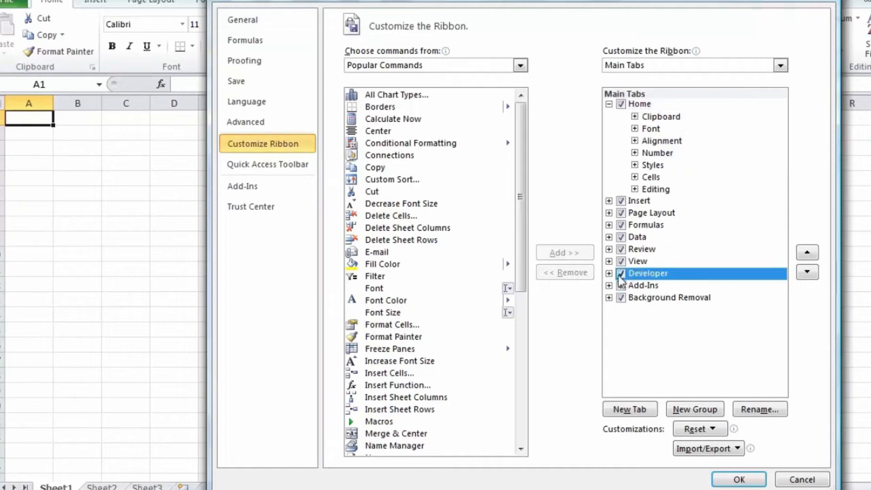
pyautogui.click(739, 479)
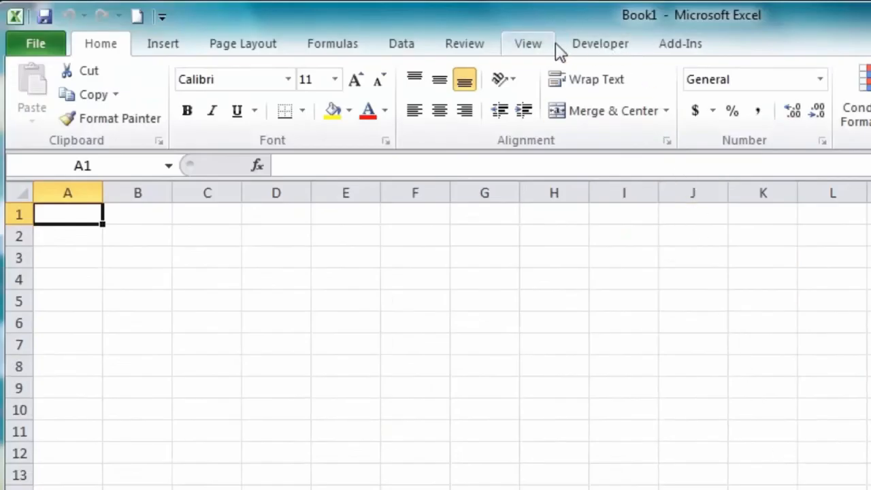
# Begin a new macro recording setup, naming the macro 1stmacro and assigning it the shortcut Ctrl+q
pyautogui.click(601, 43)
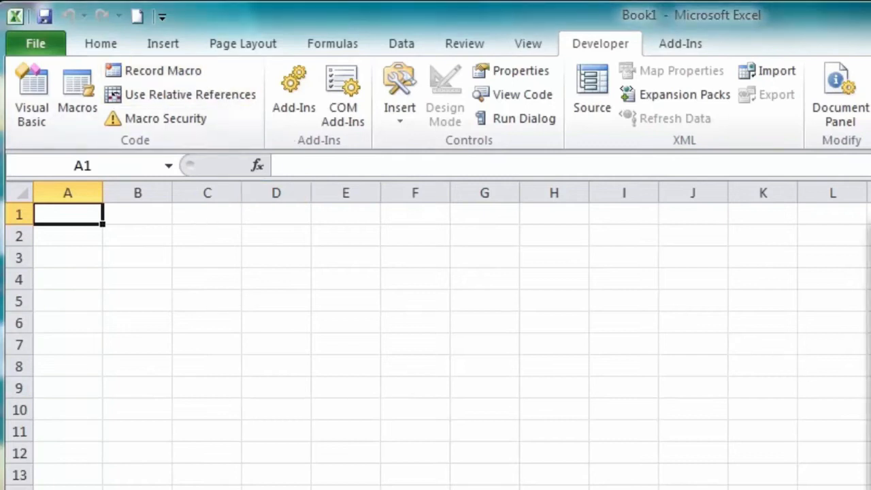
pyautogui.moveTo(870, 234); pyautogui.dragTo(584, 219)
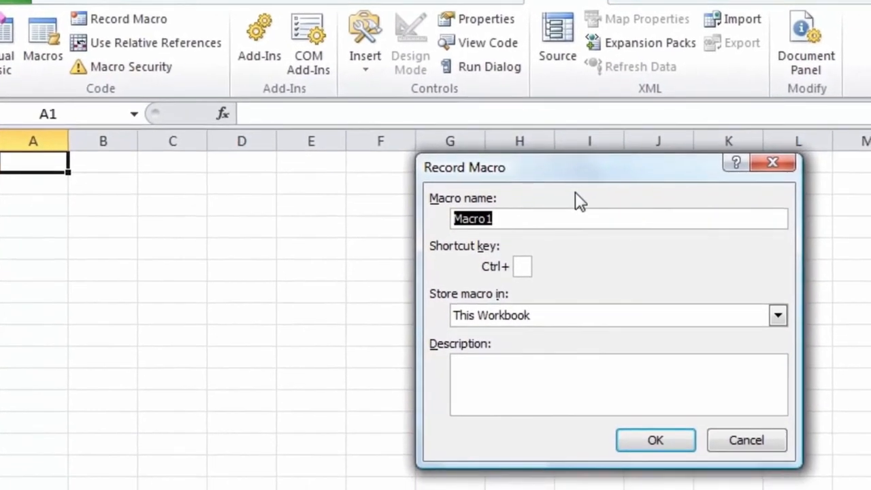
pyautogui.write('1stma')
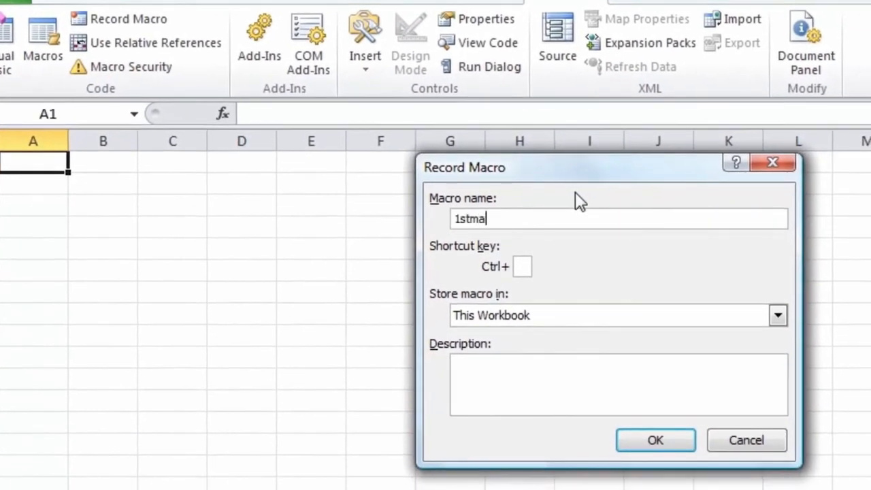
pyautogui.write('cro')
pyautogui.click(528, 270)
pyautogui.write('q')
# Describe the macro as "Enters business name."
pyautogui.click(480, 361)
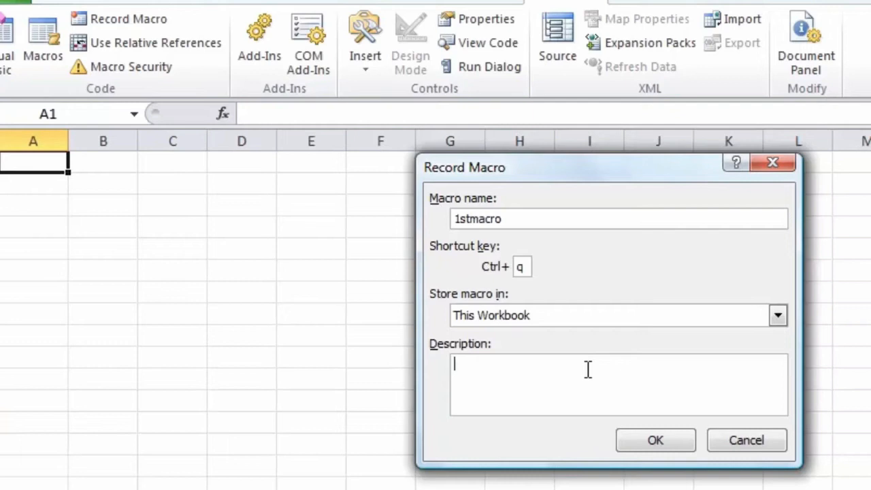
pyautogui.write('Enters')
pyautogui.write(' bvu')
pyautogui.press('BackSpace')
pyautogui.press('BackSpace')
pyautogui.write('usiness name.')
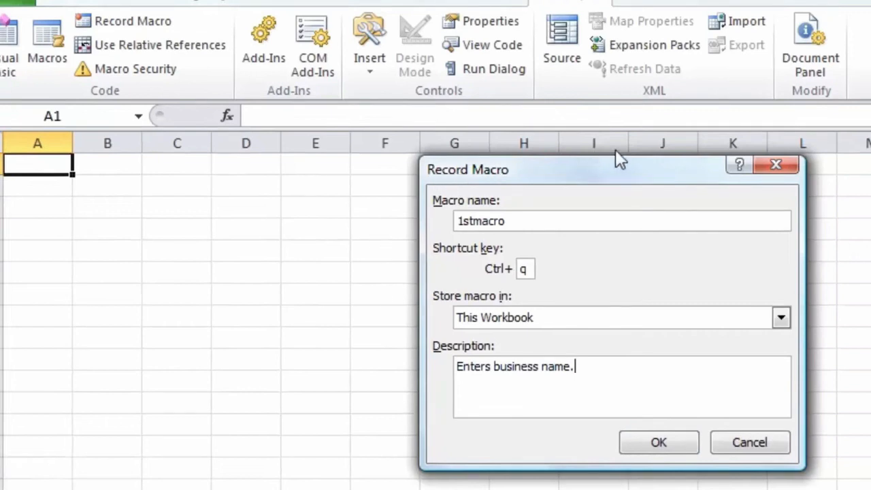
# Try to start recording under the name 1stmacro, then rename the macro fredsmacro and start the recording
pyautogui.click(641, 443)
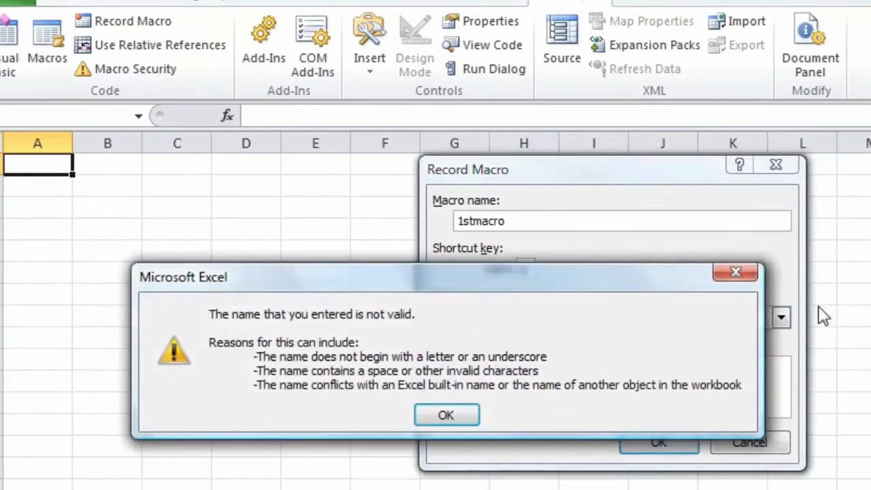
pyautogui.moveTo(415, 284); pyautogui.dragTo(642, 288)
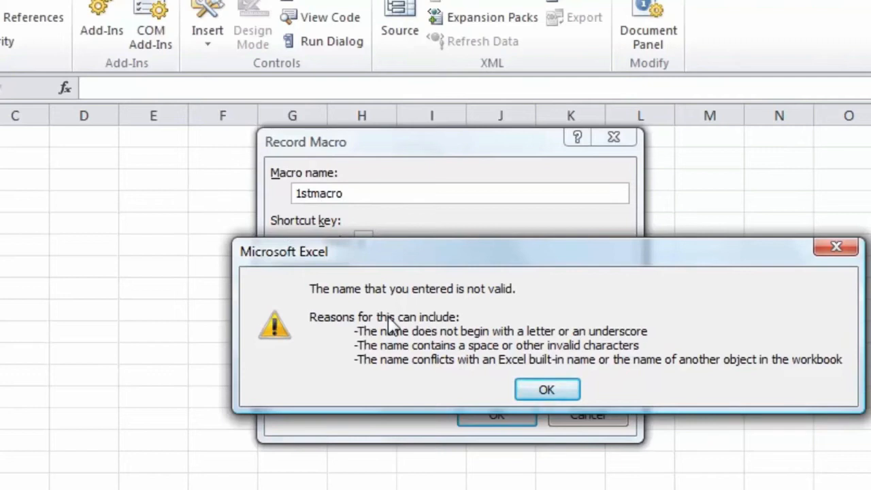
pyautogui.click(547, 390)
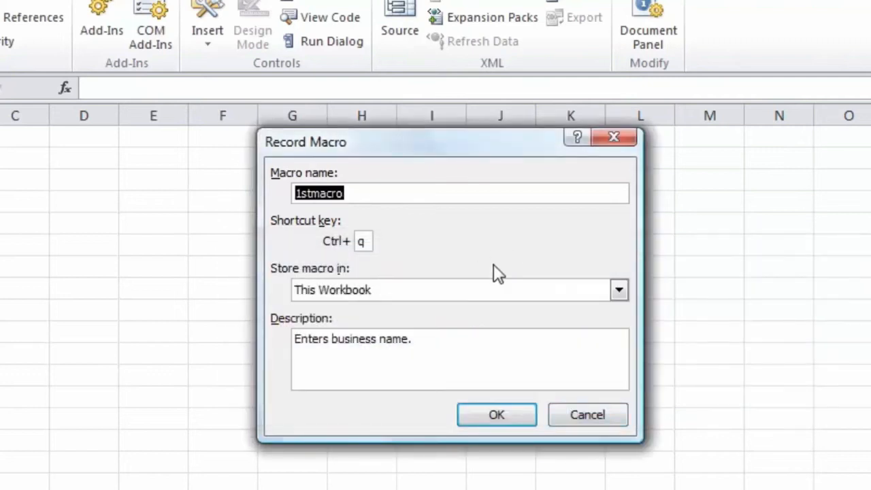
pyautogui.write('fredsm')
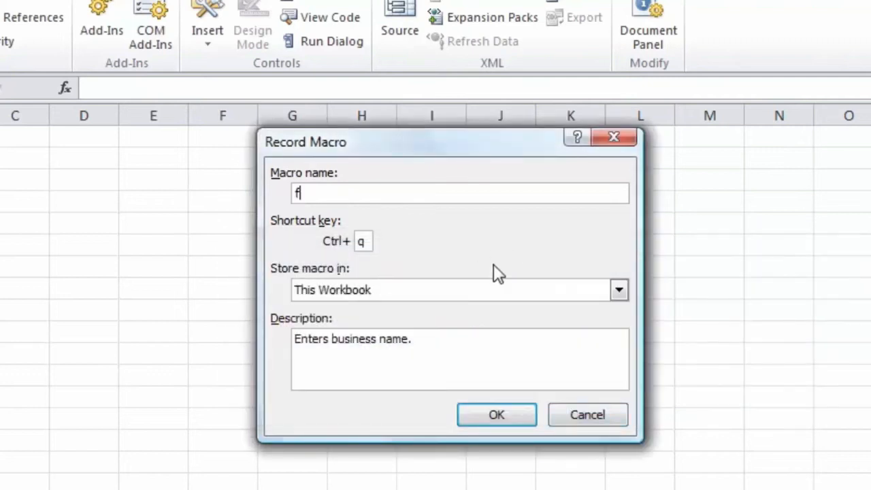
pyautogui.write('acro')
pyautogui.click(477, 413)
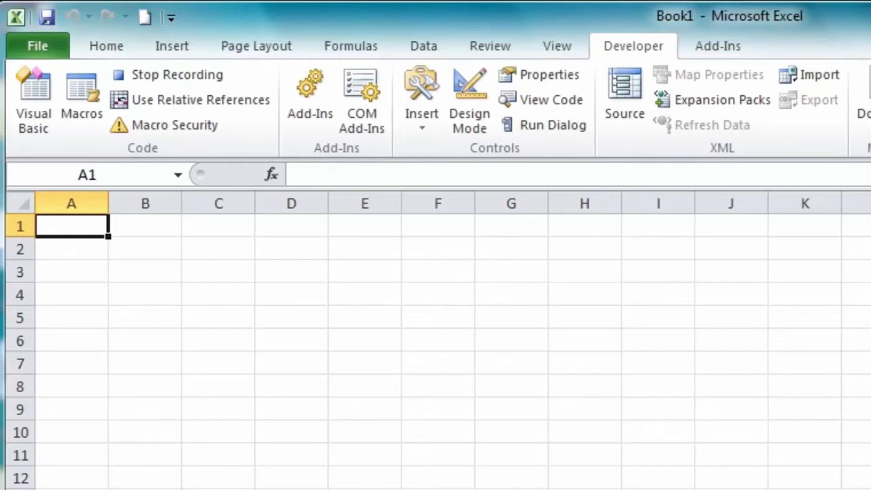
# Record the entry of "Fred's Video Classics" in cell A1 and stop the macro recording
pyautogui.write('Fred')
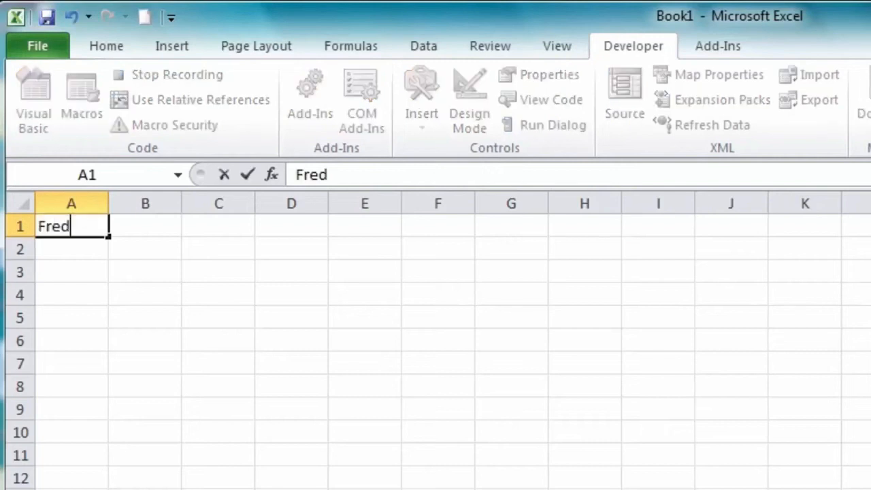
pyautogui.write("'s Video ")
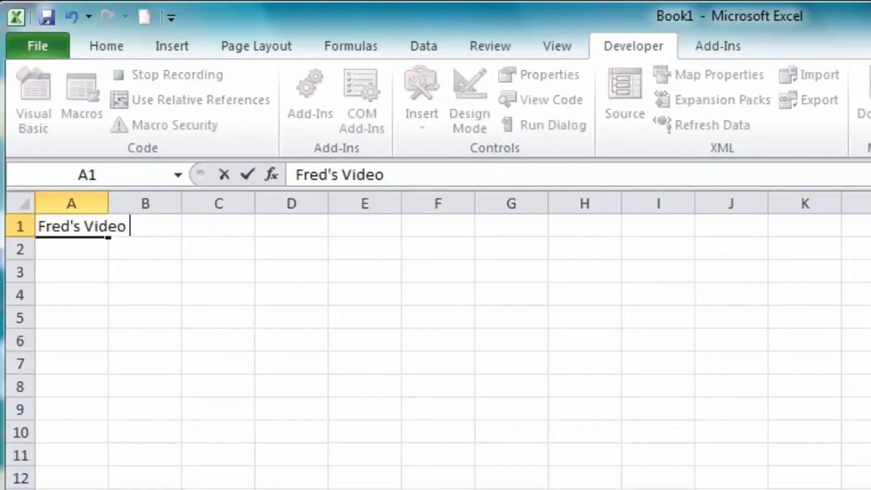
pyautogui.write('Cla')
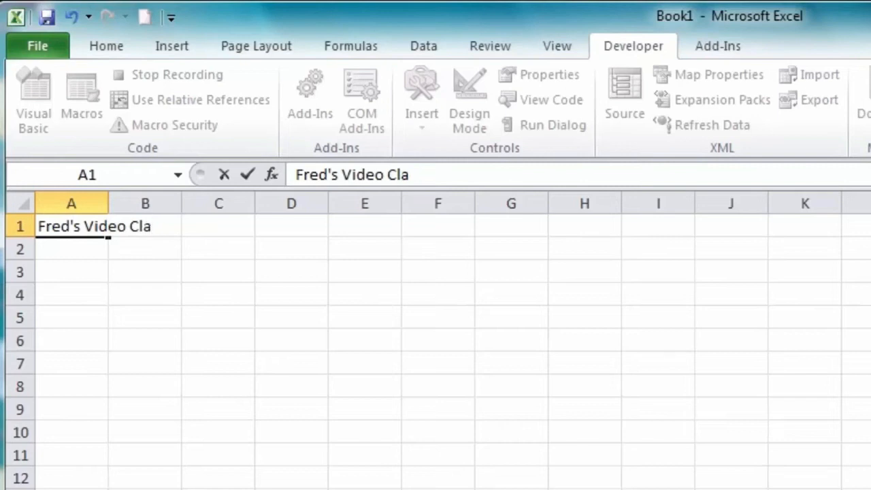
pyautogui.write('fsfuj')
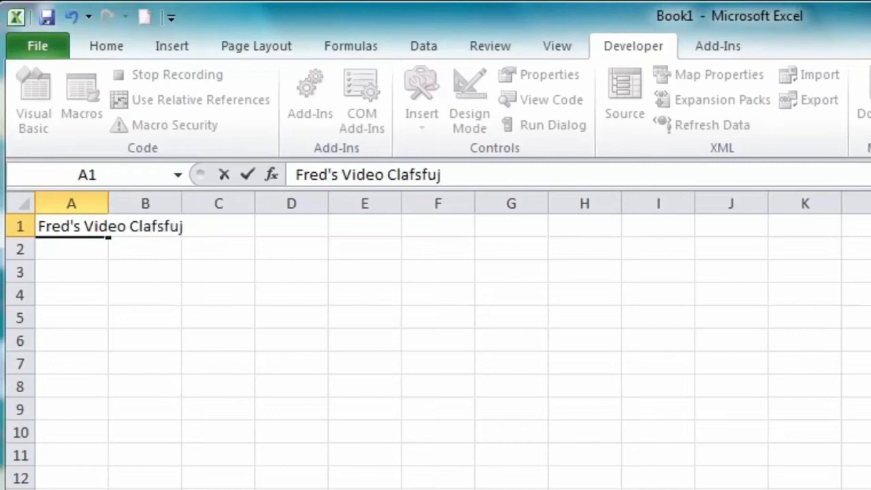
pyautogui.press('BackSpace')
pyautogui.press('BackSpace')
pyautogui.press('BackSpace')
pyautogui.press('BackSpace')
pyautogui.press('BackSpace')
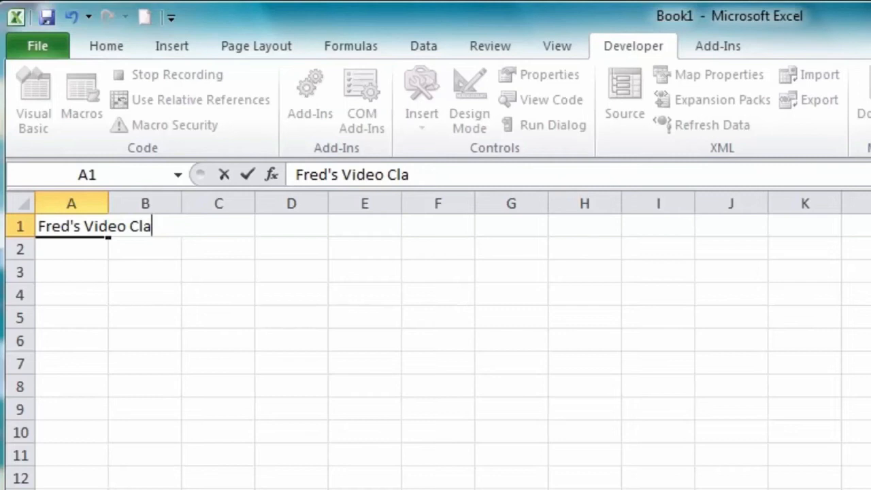
pyautogui.write('ssics')
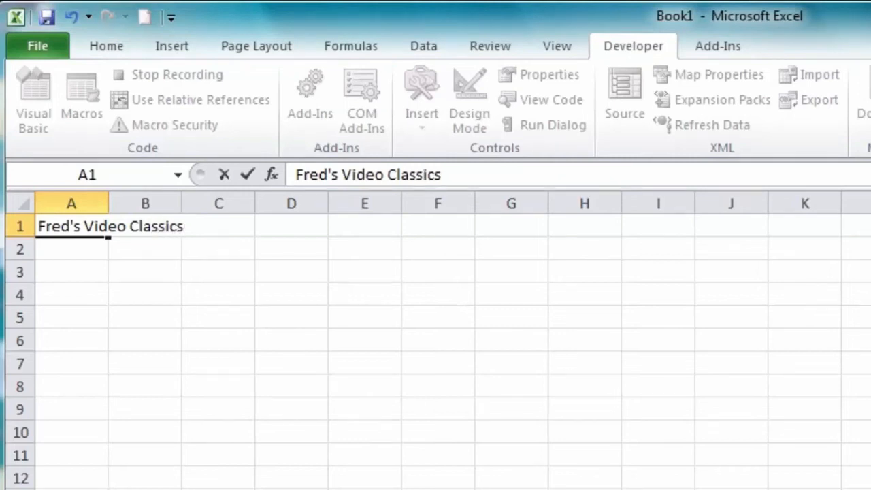
pyautogui.press('Return')
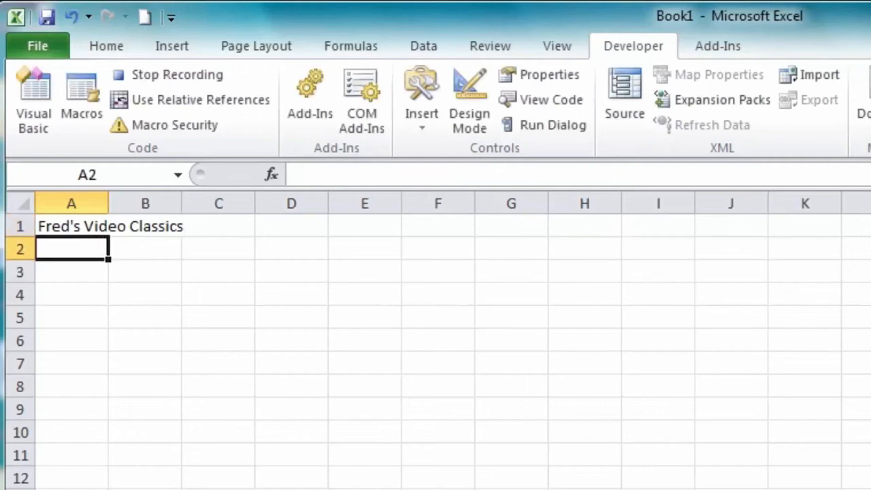
pyautogui.click(188, 77)
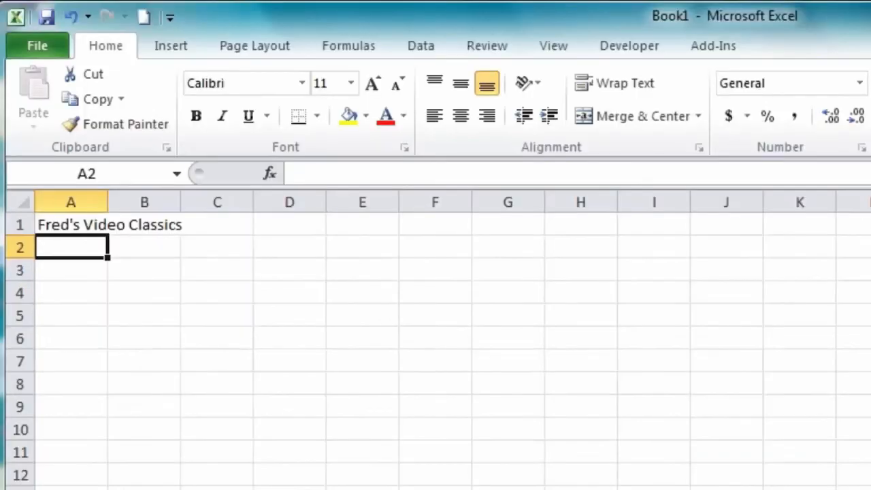
# Test the recorded macro on an emptied cell A1 and clear the business name from the cell again
pyautogui.click(71, 224)
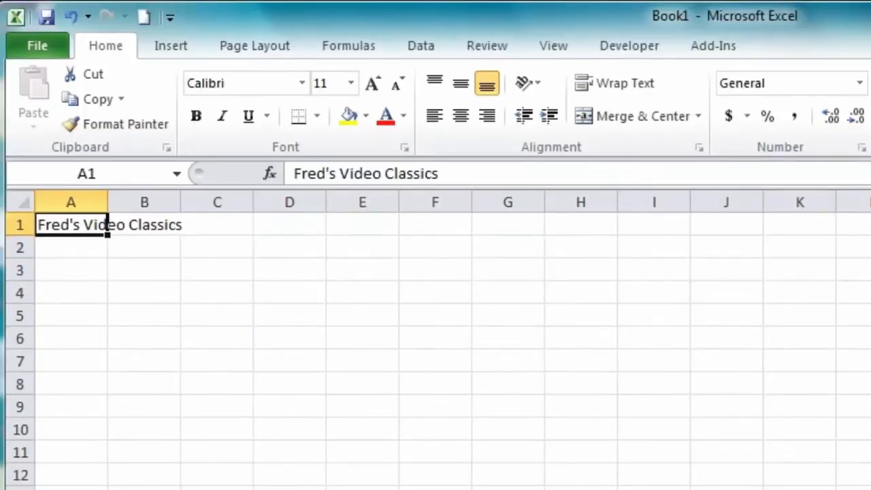
pyautogui.press('Delete')
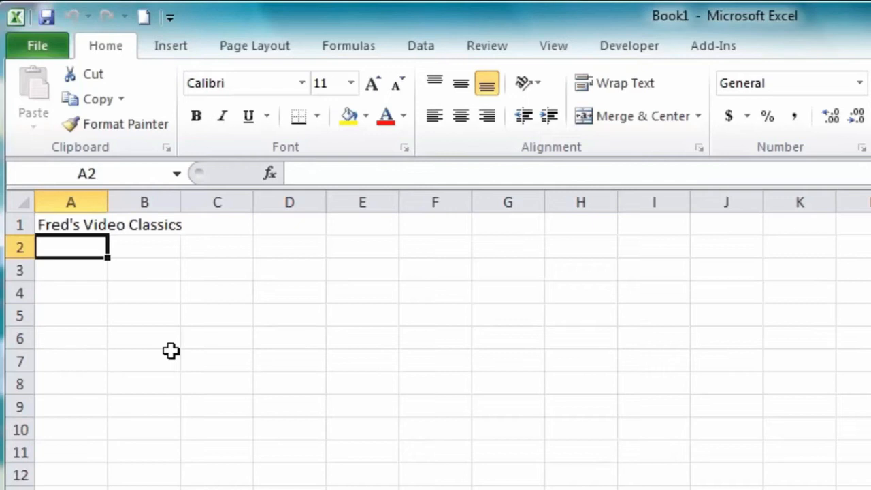
pyautogui.press('Up')
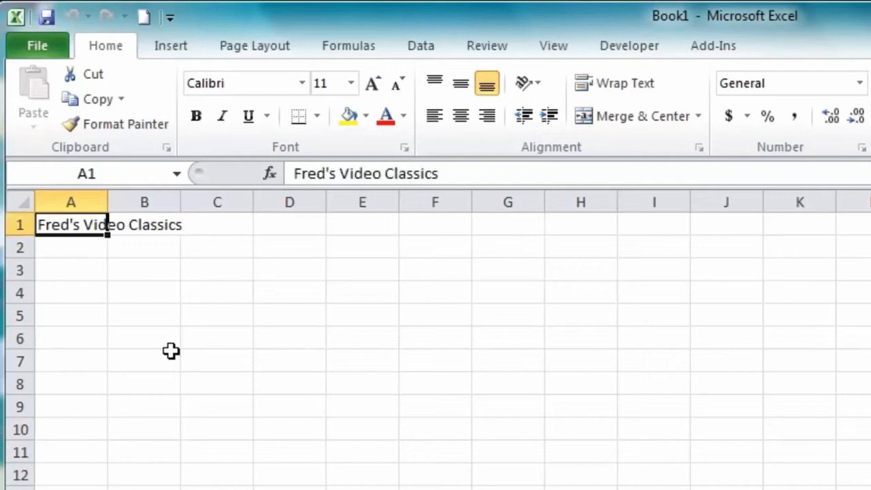
pyautogui.press('Delete')
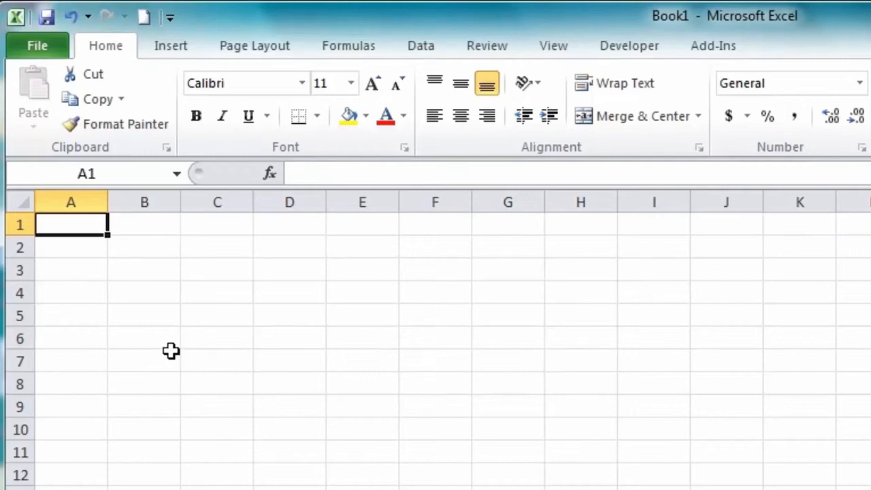
# Save the workbook as "Fred's Macro Test" in the Excel Macro-Enabled Workbook (*.xlsm) format
pyautogui.hotkey('ctrl', 's')
pyautogui.write("Fred's ")
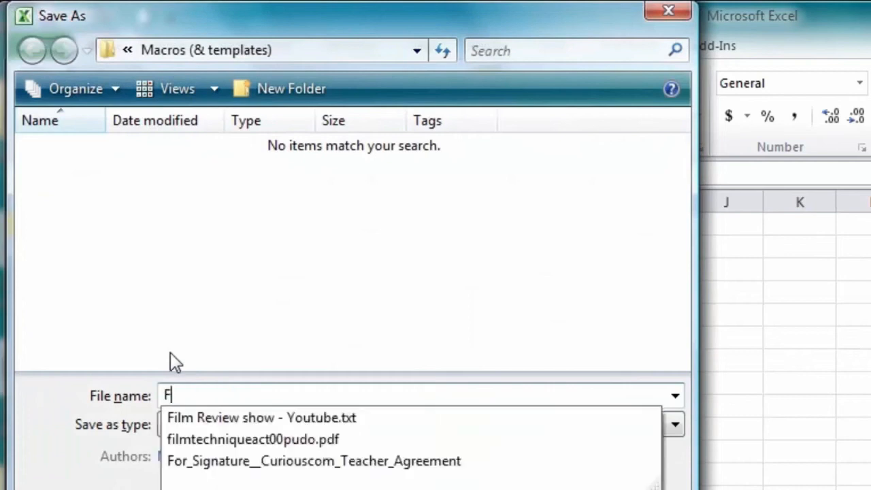
pyautogui.write('Macro Test')
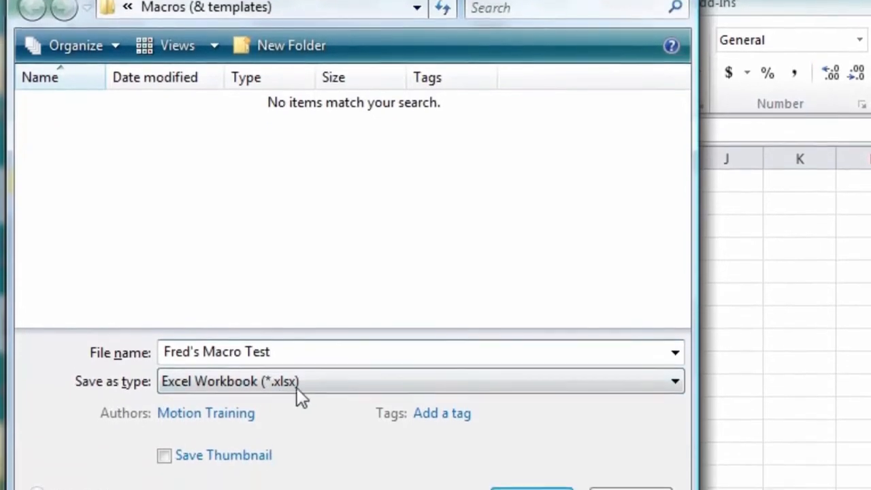
pyautogui.click(675, 398)
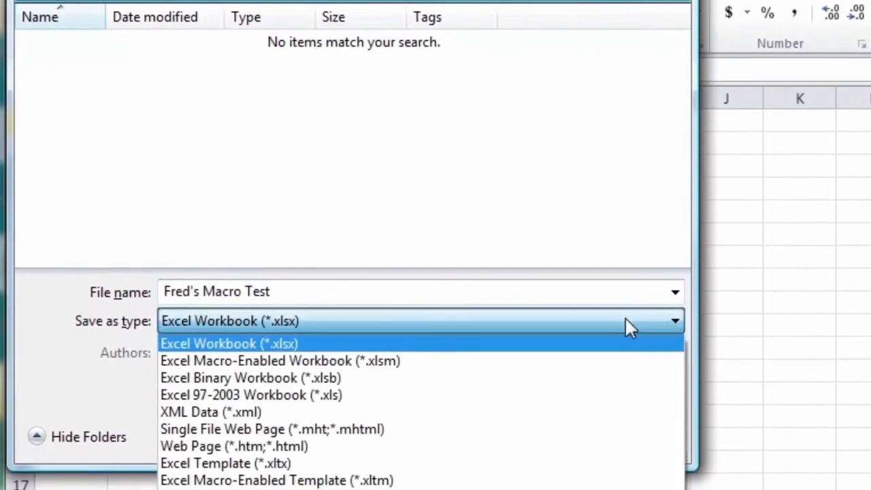
pyautogui.click(272, 361)
pyautogui.click(525, 442)
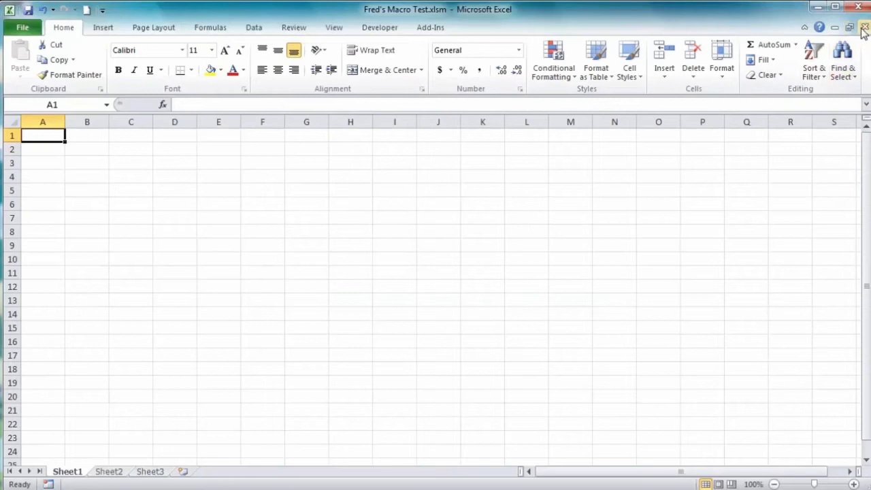
# Close and reopen the workbook Fred's Macro Test.xlsm and enable its macro content
pyautogui.click(864, 29)
pyautogui.hotkey('ctrl', 'o')
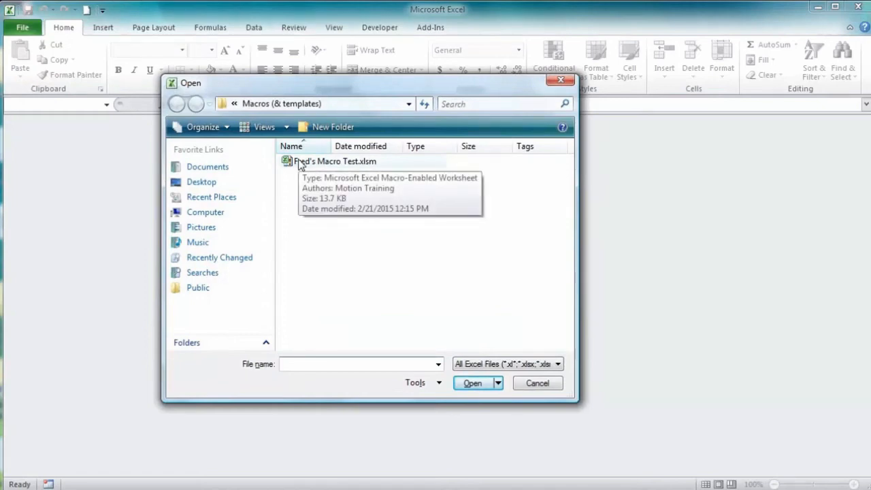
pyautogui.click(304, 162)
pyautogui.click(477, 384)
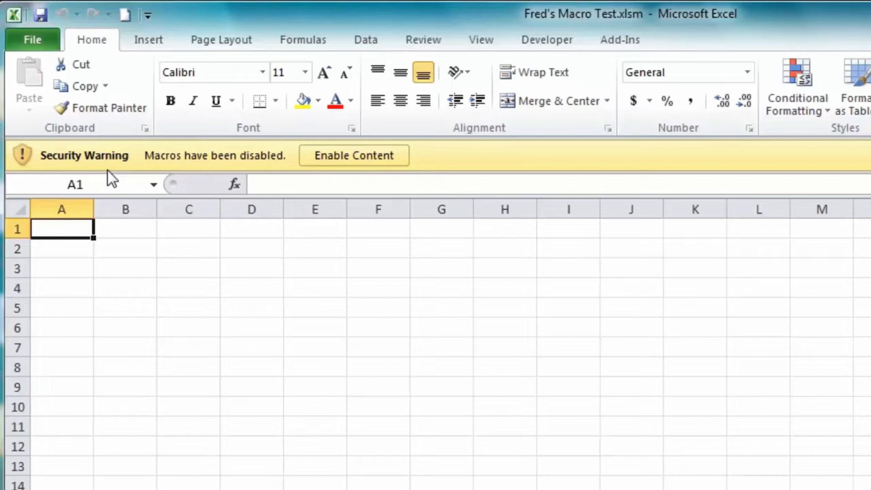
pyautogui.click(341, 156)
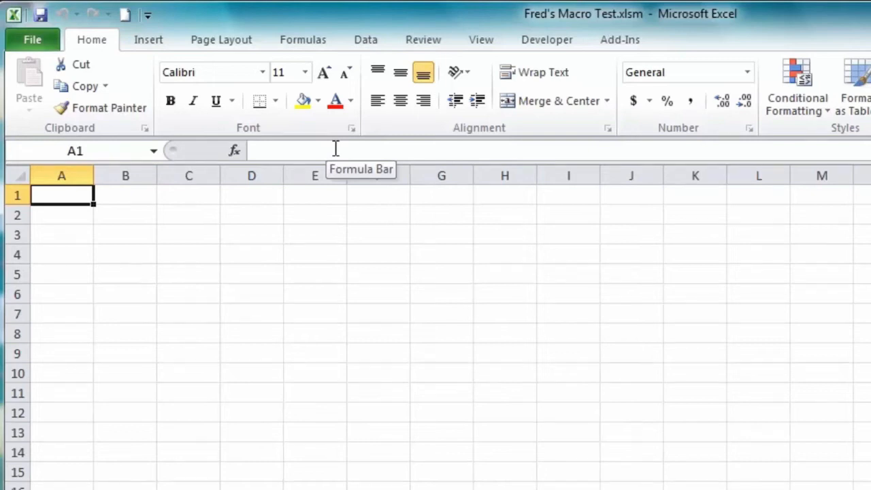
# Run the recorded macro in the reopened workbook to enter "Fred's Video Classics" in cell A1
pyautogui.write("Fred's Video Classics")
pyautogui.press('Return')
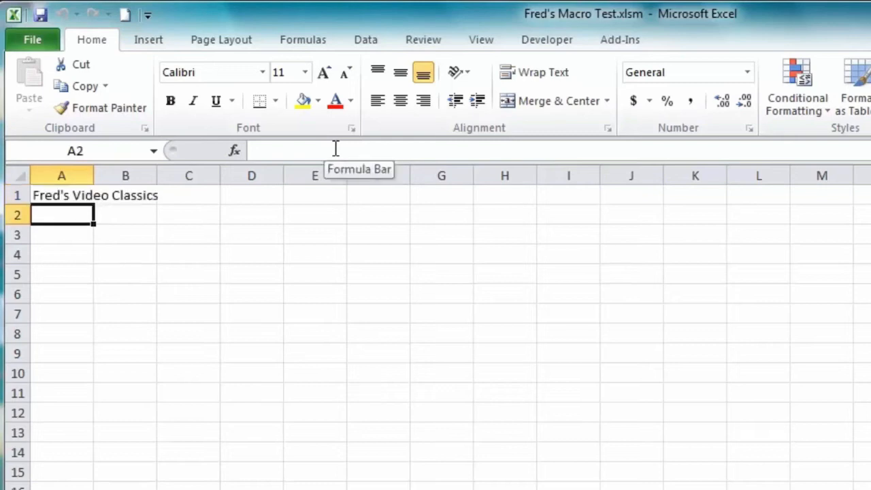
# Open the list of recorded macros and limit it to the macros stored in This Workbook
pyautogui.click(536, 41)
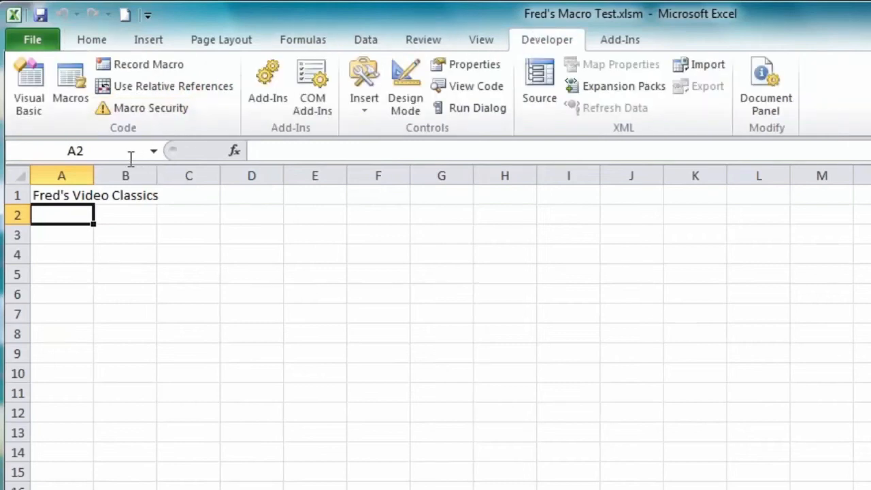
pyautogui.click(64, 79)
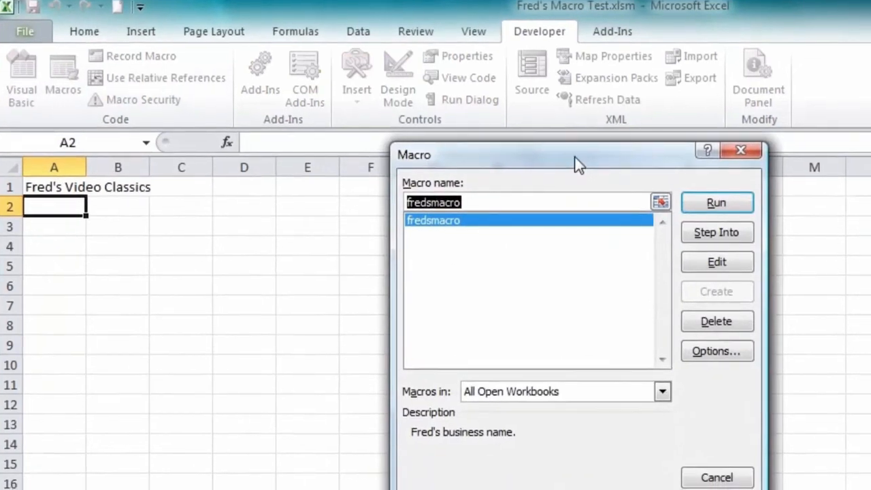
pyautogui.moveTo(582, 165); pyautogui.dragTo(563, 165)
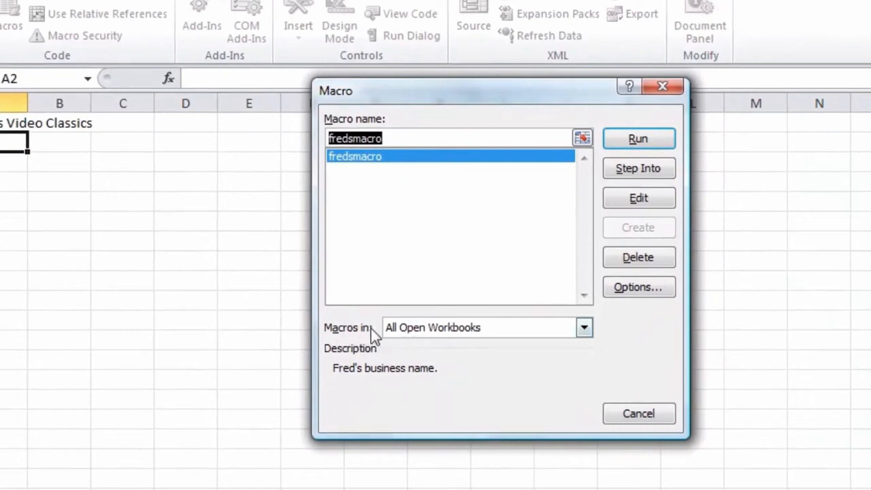
pyautogui.click(586, 327)
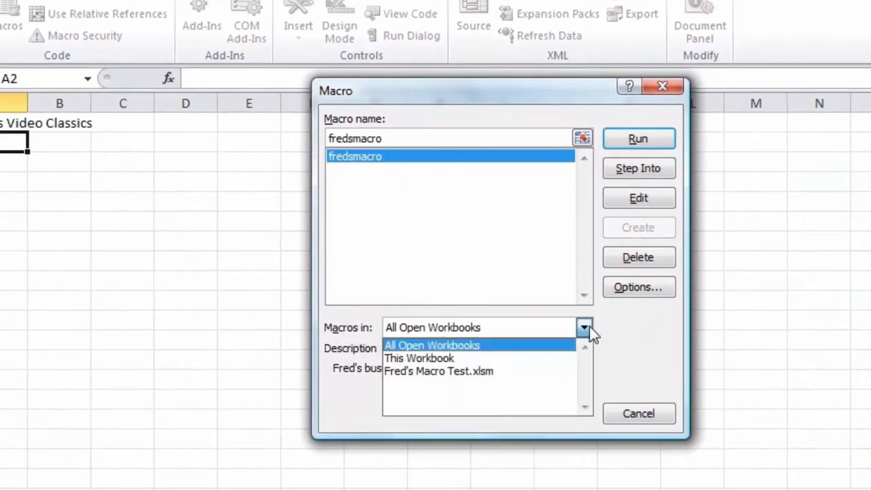
pyautogui.click(465, 358)
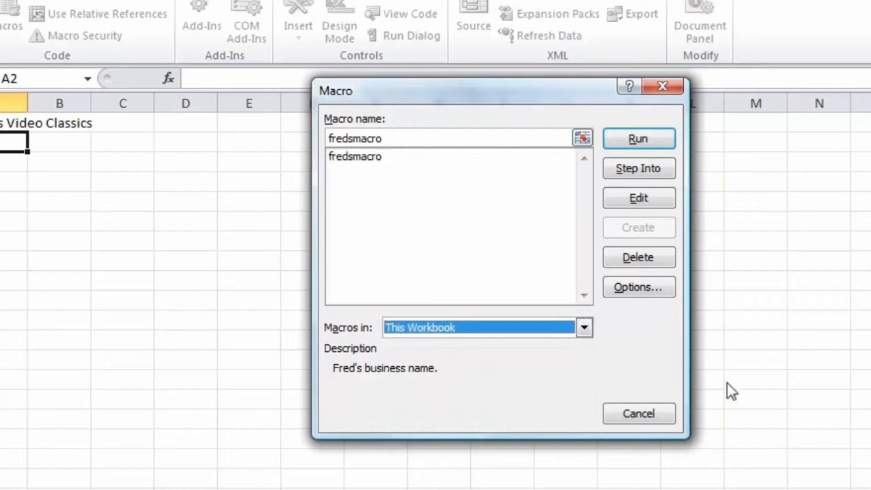
# Review the shortcut key and description options of fredsmacro and leave the macro list without changes
pyautogui.click(351, 160)
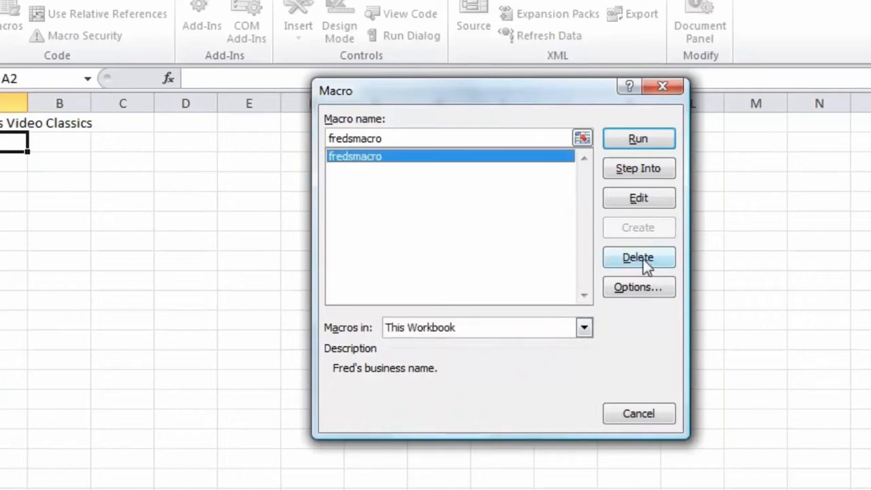
pyautogui.click(652, 293)
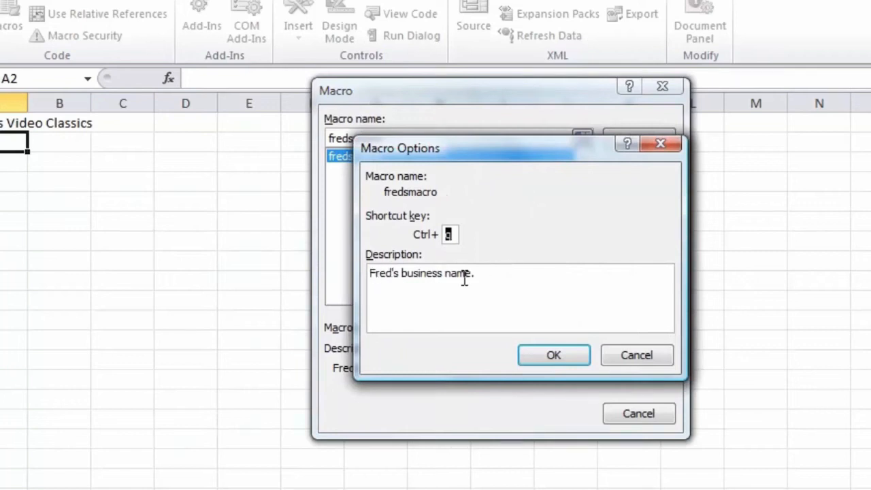
pyautogui.click(654, 355)
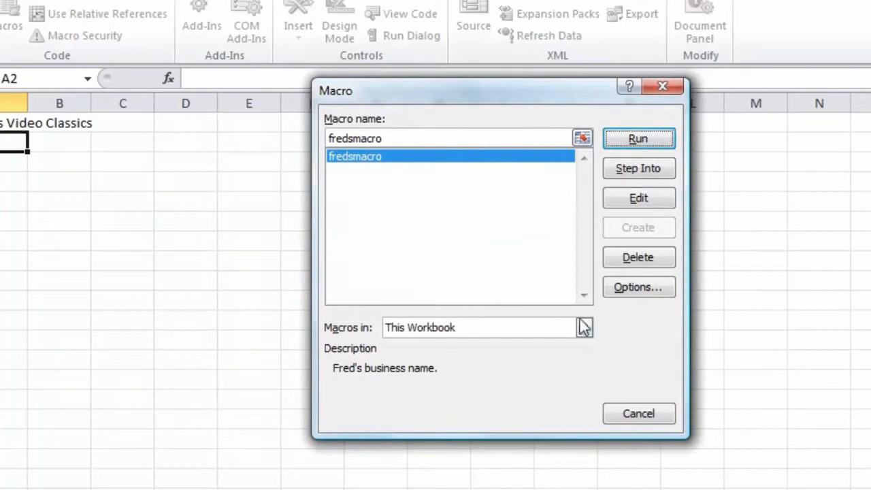
pyautogui.click(658, 413)
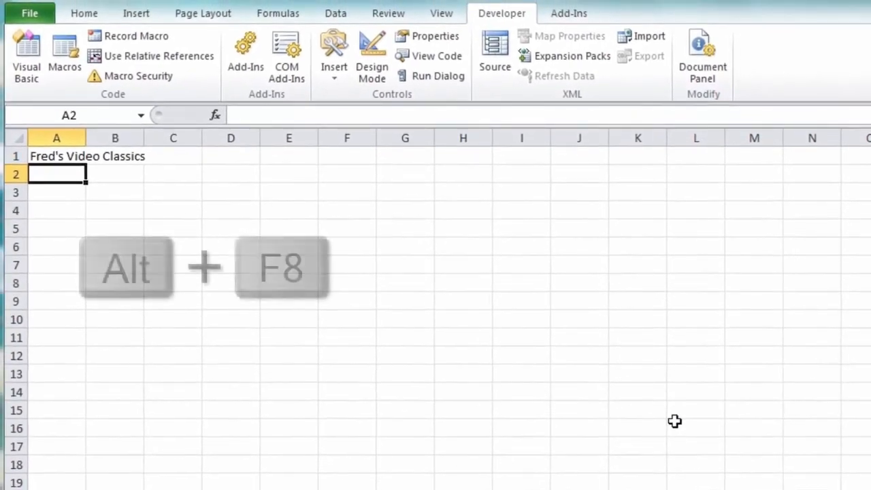
# Bring up the macro list once more and dismiss it without running a macro
pyautogui.press('alt')
pyautogui.hotkey('alt', 'F8')
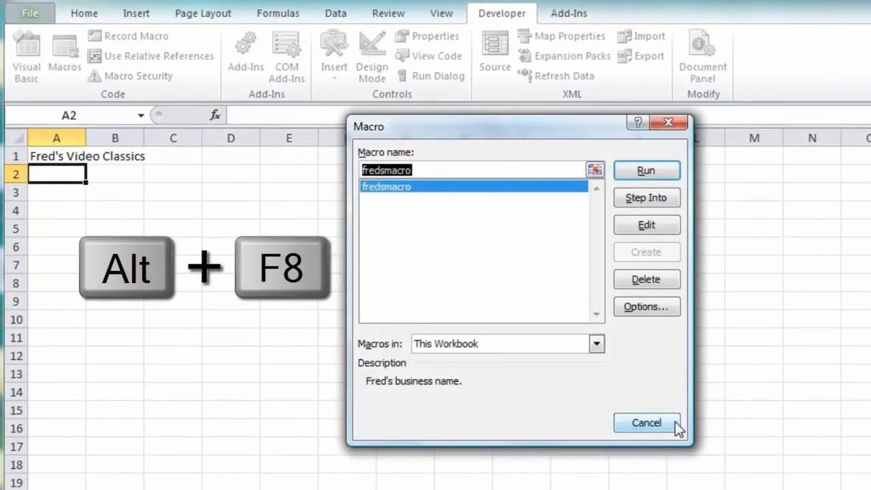
pyautogui.click(676, 424)
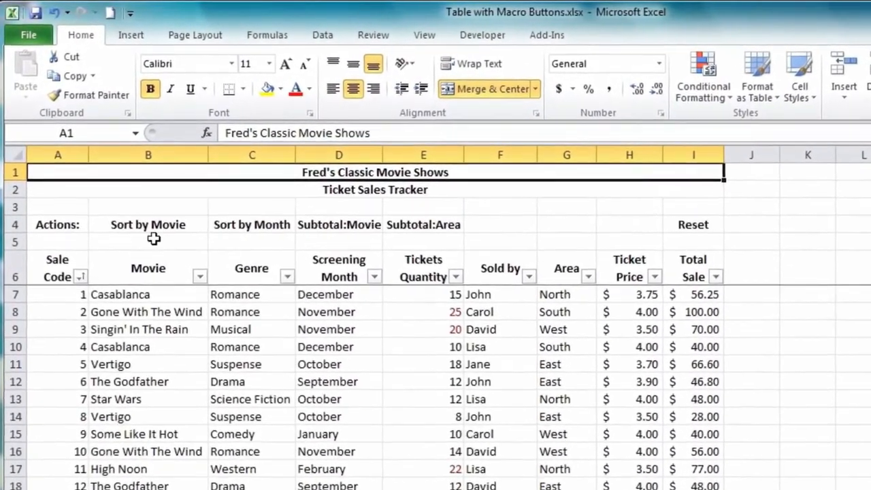
# Start recording a macro named sortmovie in This Workbook, with the "Sort by Movie" cell B4 of the ticket sales sheet selected
pyautogui.click(62, 224)
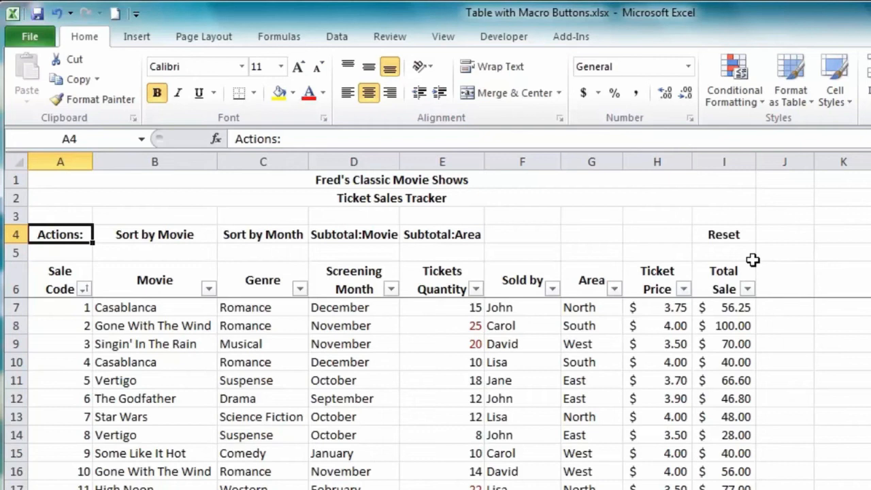
pyautogui.click(129, 237)
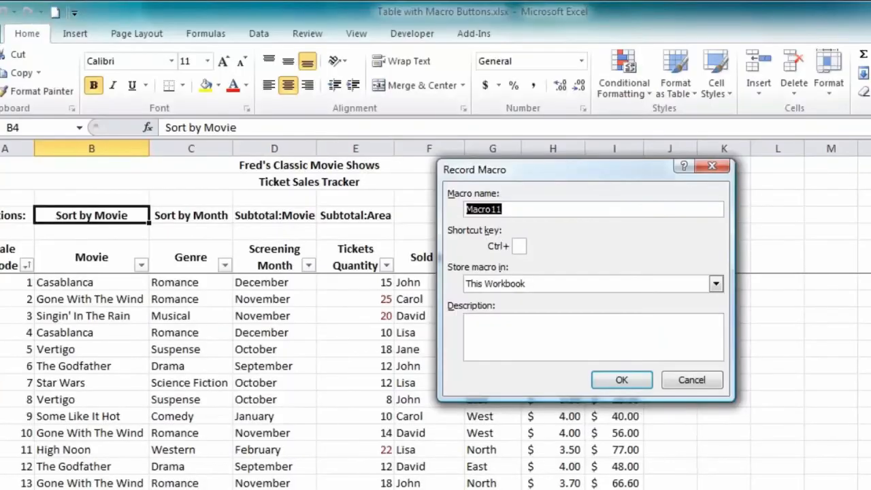
pyautogui.write('sortmovie')
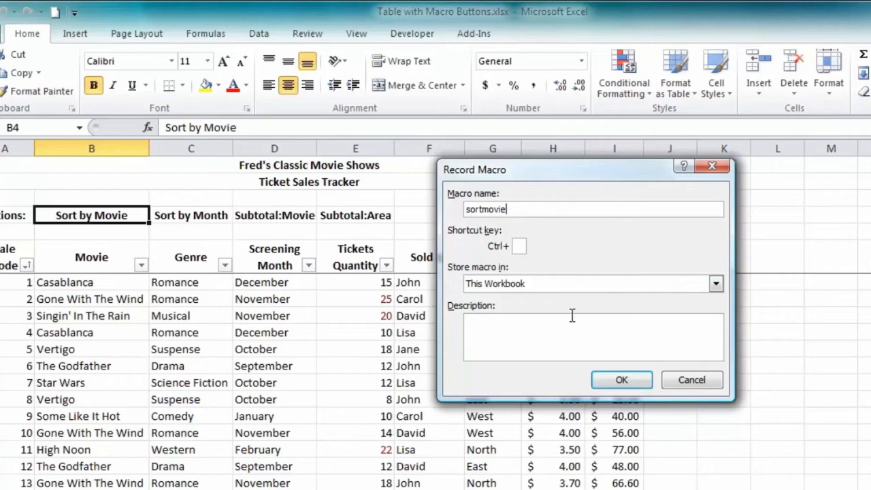
pyautogui.click(623, 381)
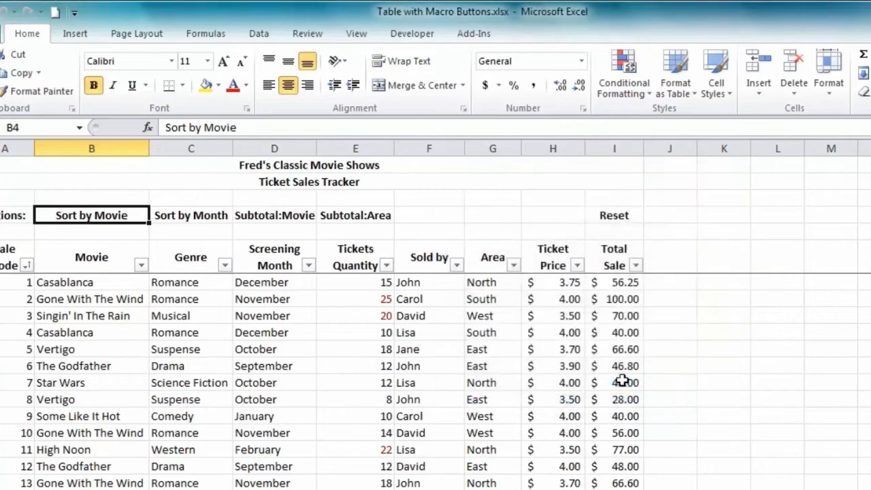
# Remove all subtotals from the ticket sales table, working from cell B10 in the Movie column
pyautogui.click(266, 35)
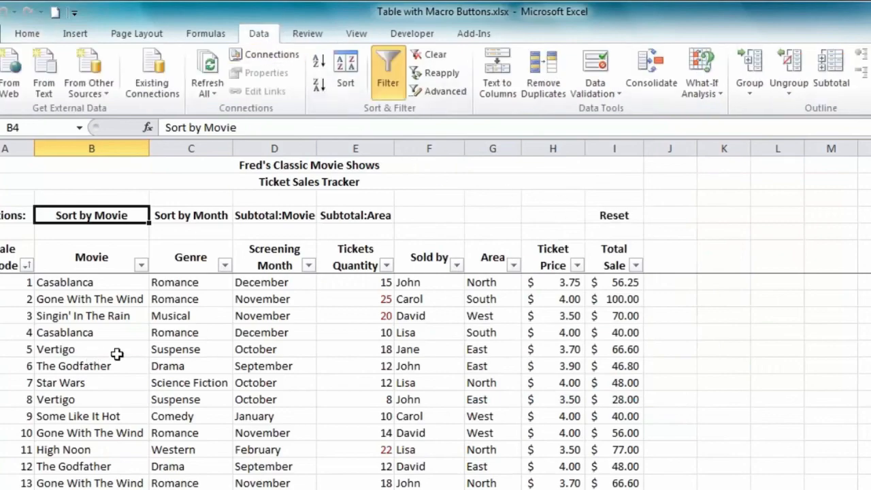
pyautogui.click(93, 331)
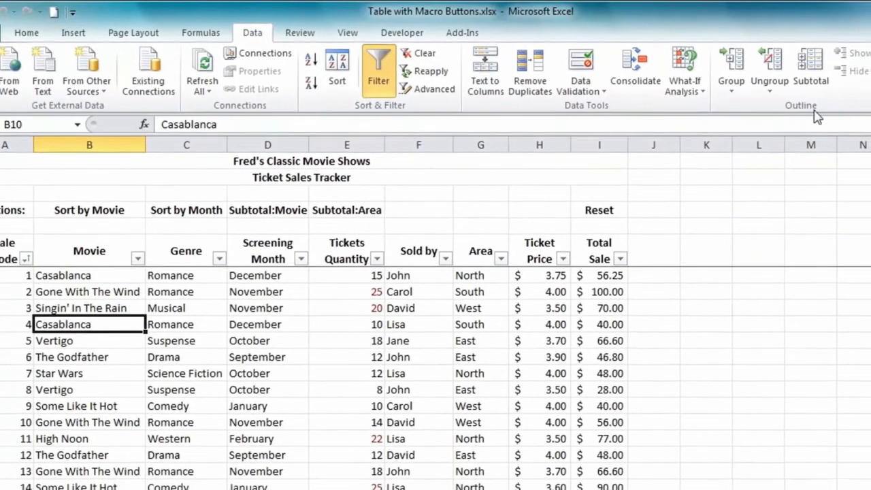
pyautogui.click(802, 75)
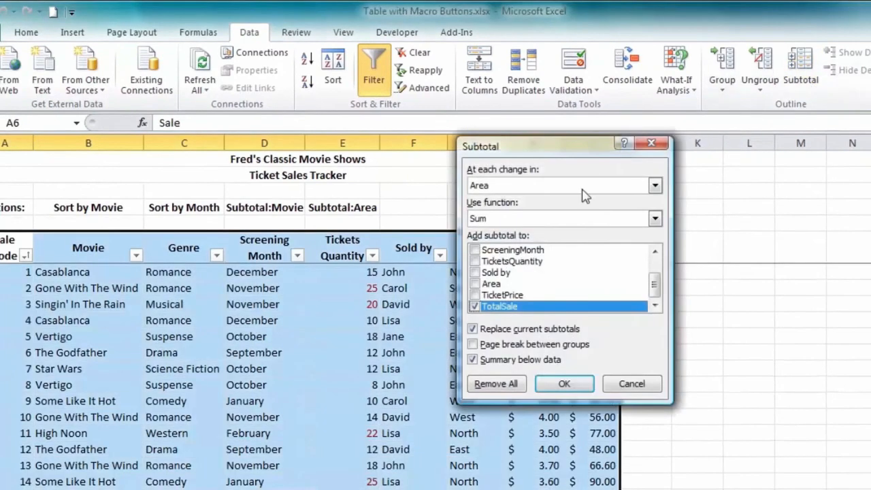
pyautogui.click(489, 389)
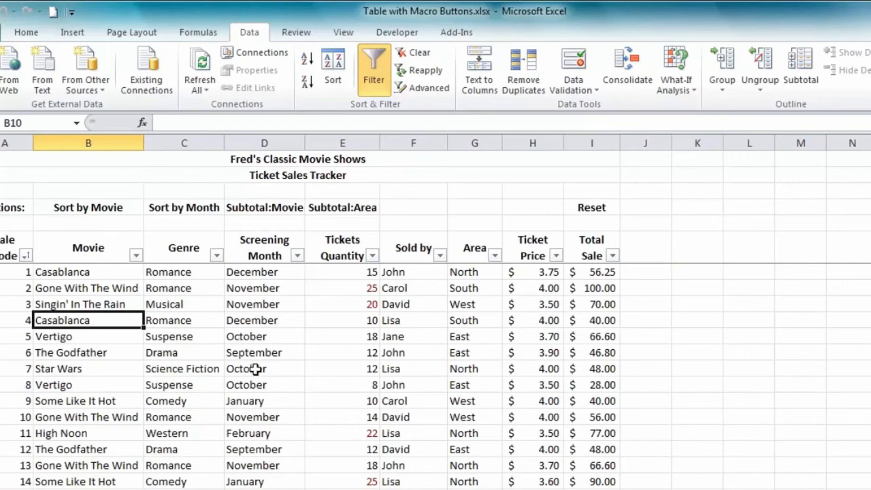
# Sort the ticket sales table by Movie in A to Z order and stop recording the macro
pyautogui.click(309, 62)
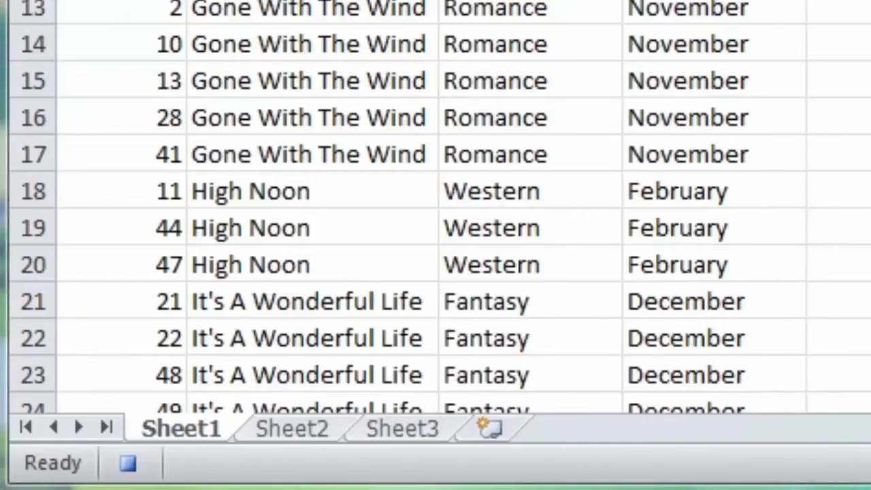
pyautogui.click(131, 464)
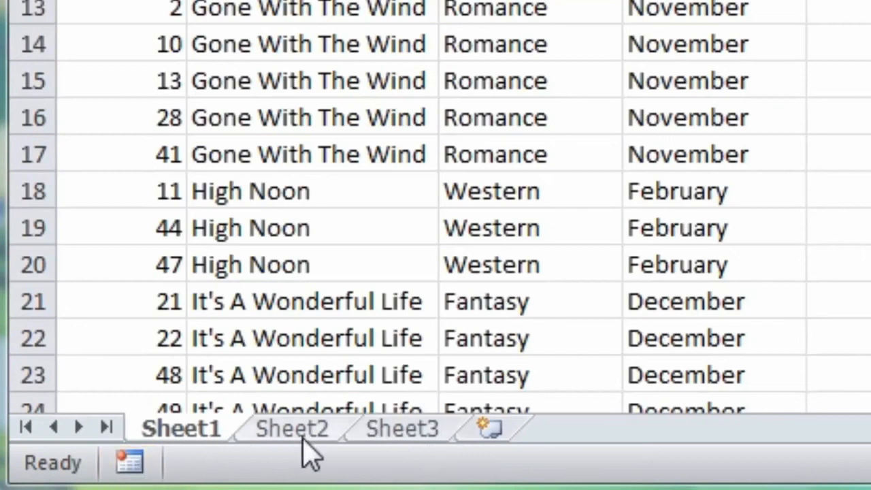
# Start recording a macro named sortmonth in This Workbook and remove all subtotals from the ticket sales table
pyautogui.click(151, 458)
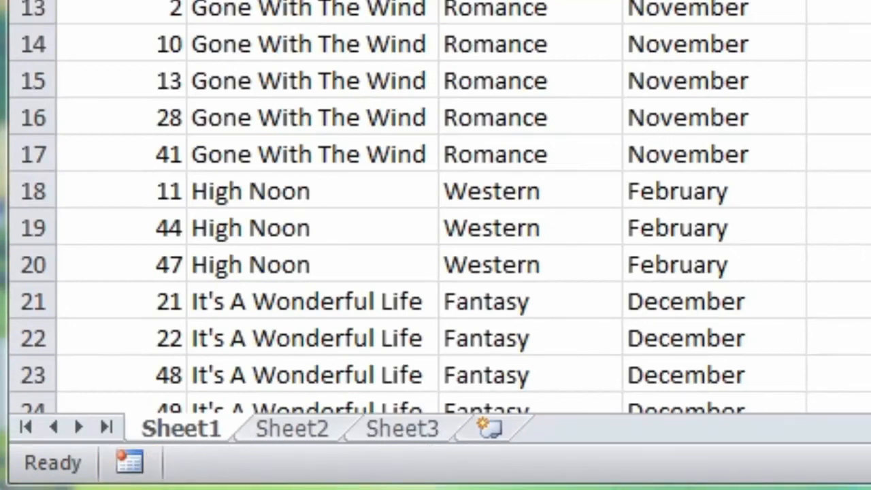
pyautogui.write('sortmonth')
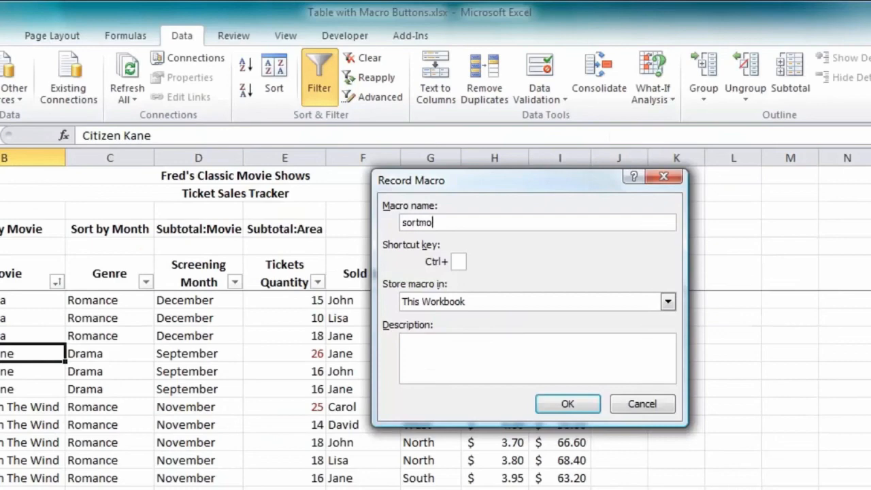
pyautogui.click(593, 409)
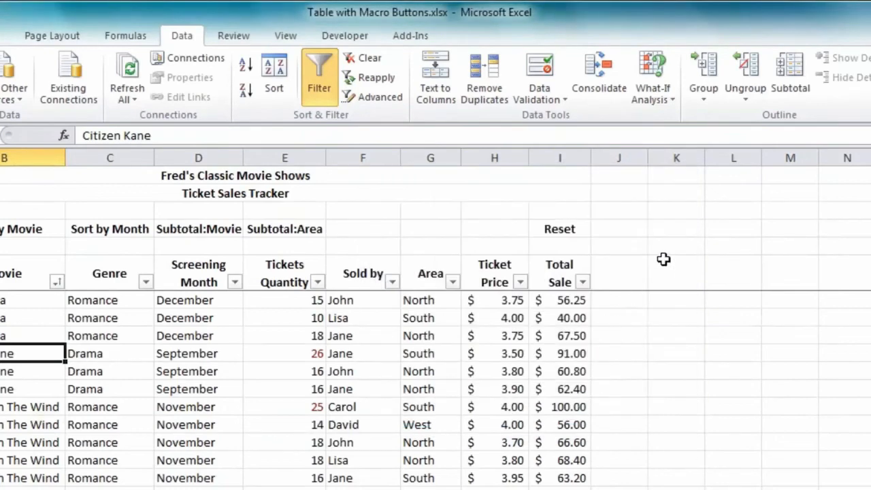
pyautogui.click(785, 99)
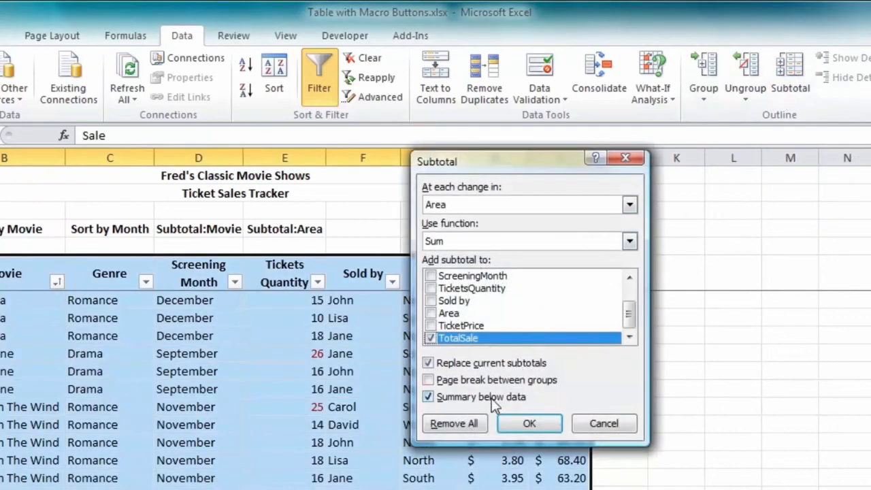
pyautogui.click(454, 424)
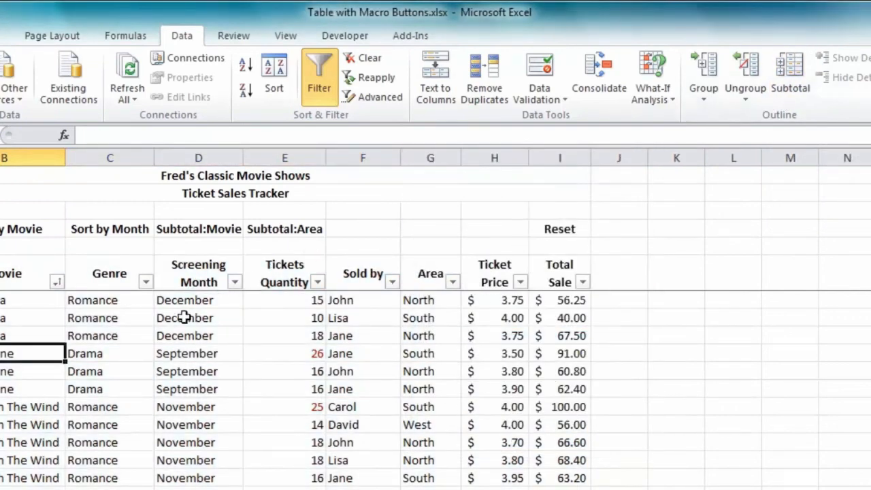
# Sort the ticket sales table by Screening Month on values, using the custom list order September, October, November through March
pyautogui.click(185, 319)
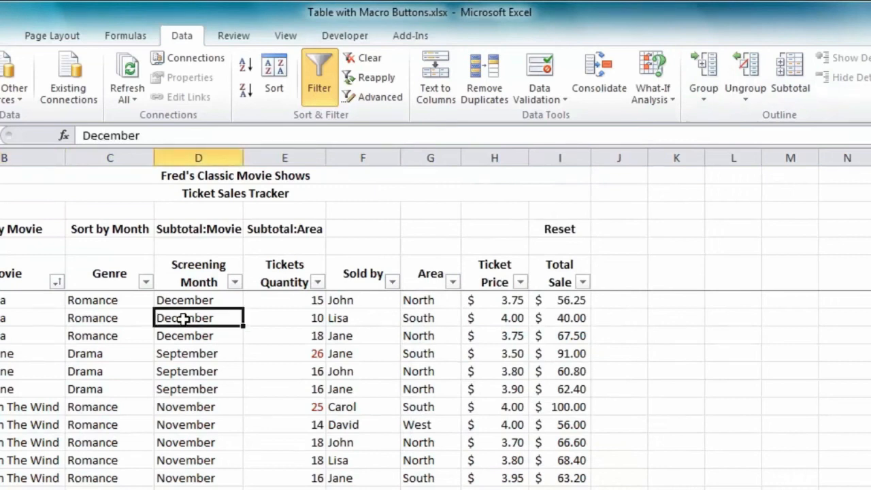
pyautogui.click(282, 77)
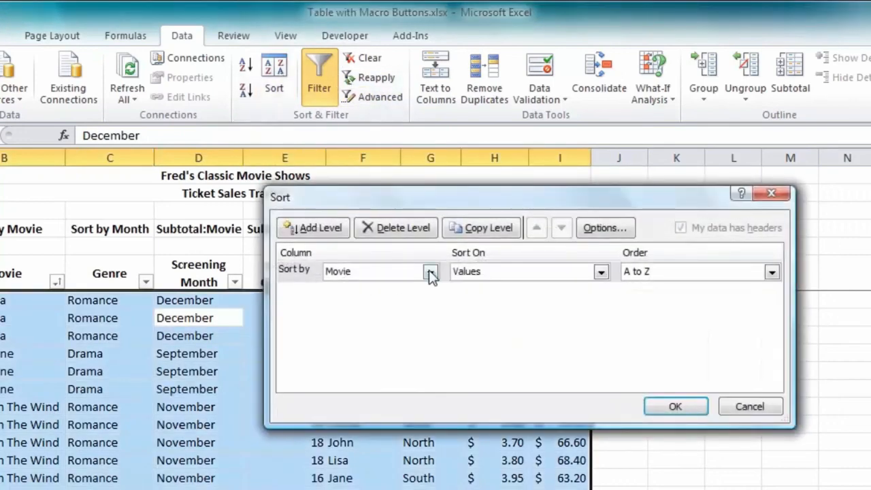
pyautogui.click(430, 273)
pyautogui.click(390, 323)
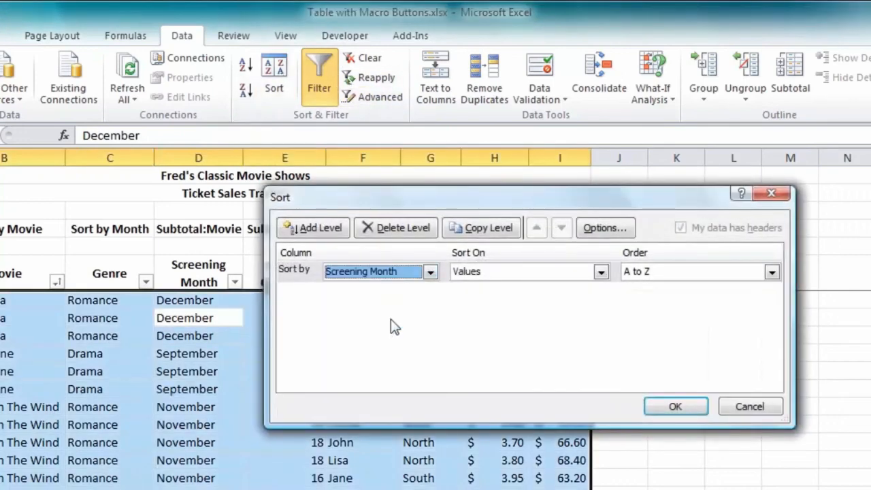
pyautogui.click(775, 273)
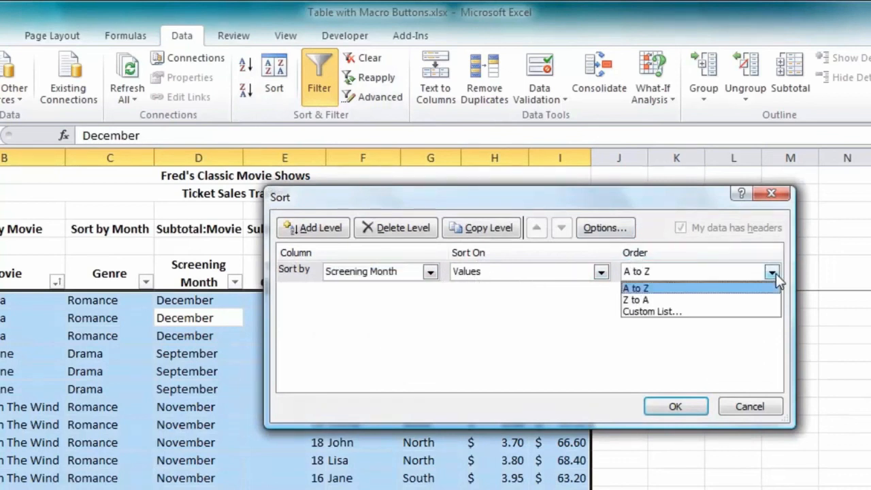
pyautogui.click(666, 315)
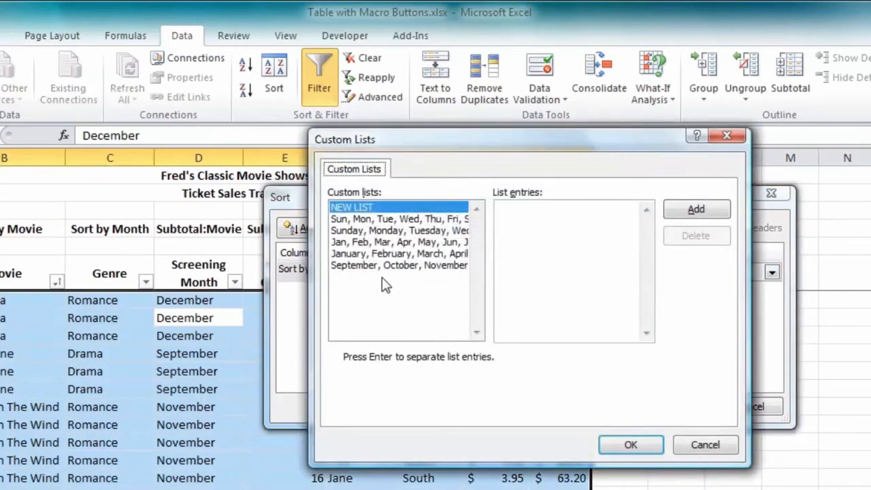
pyautogui.click(357, 267)
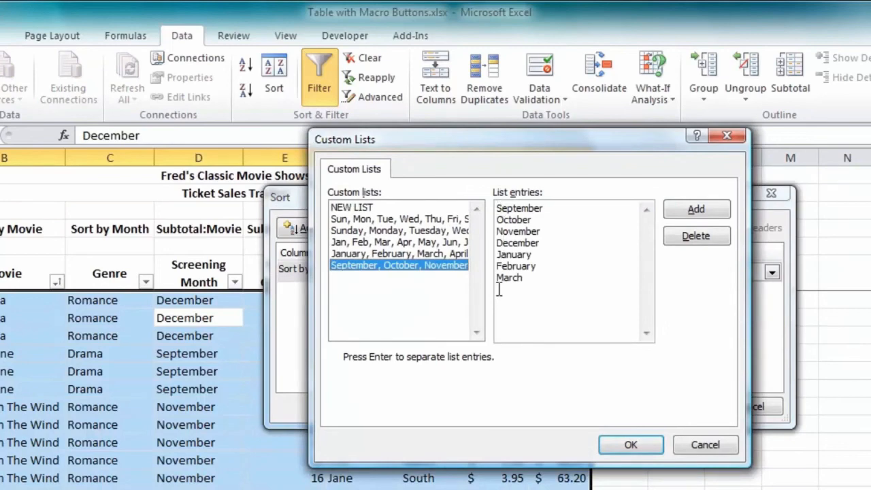
pyautogui.click(619, 445)
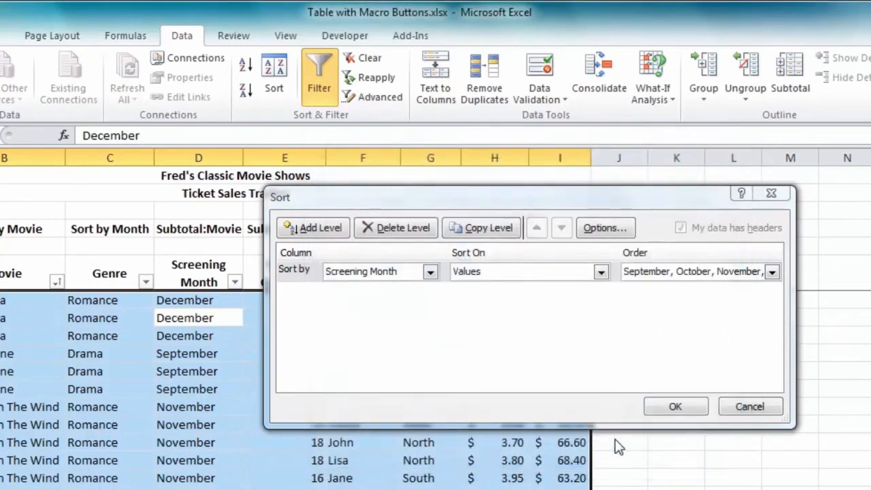
pyautogui.click(676, 406)
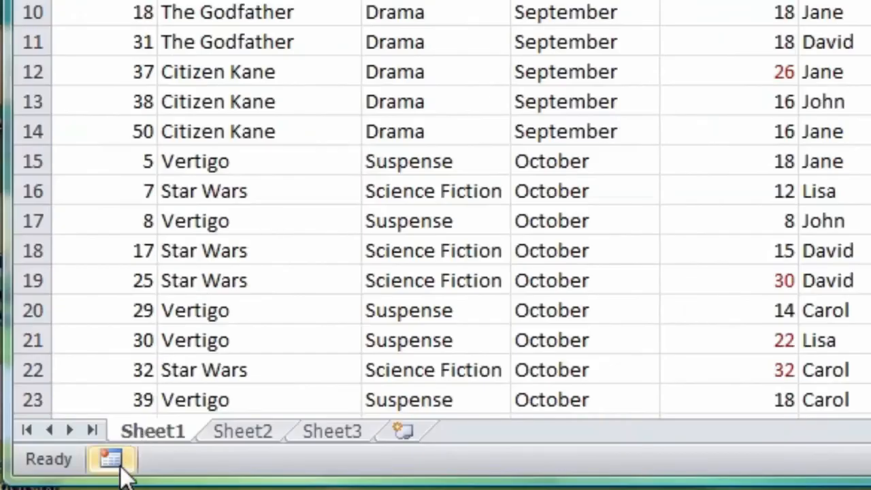
# Start recording a macro named subtotalmovie in This Workbook and remove all subtotals from the ticket sales table
pyautogui.click(117, 467)
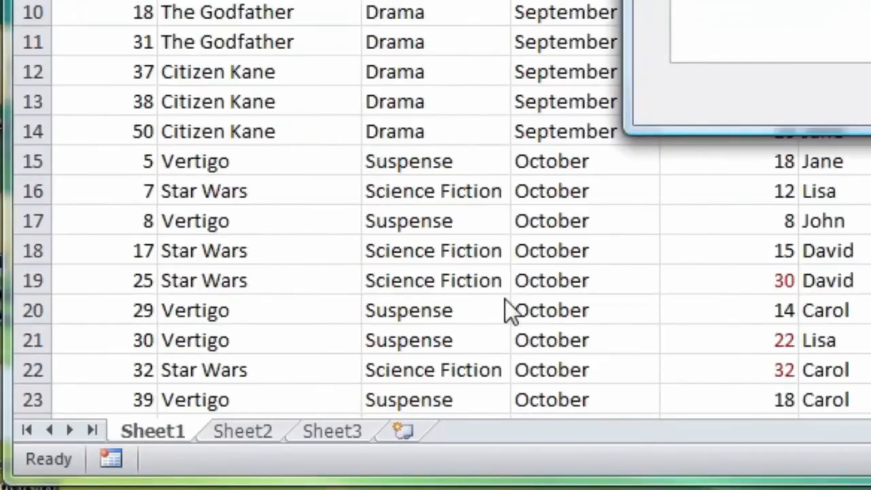
pyautogui.write('s')
pyautogui.write('ubtotalmovie')
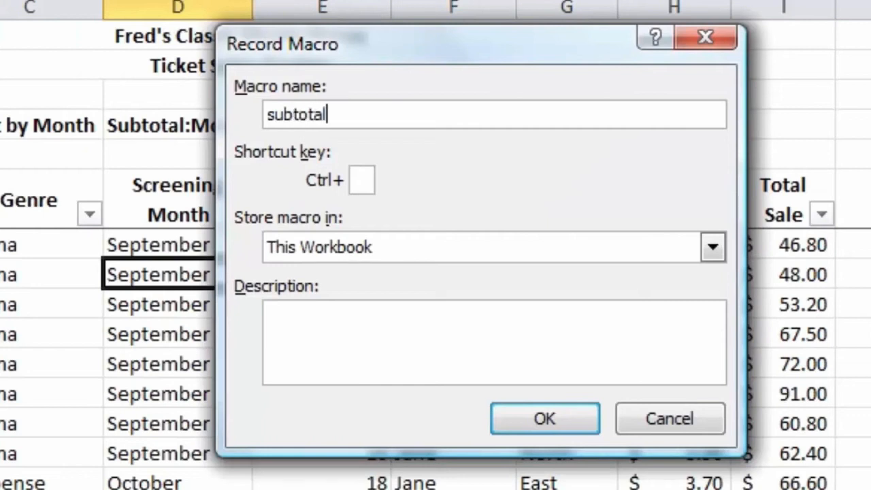
pyautogui.click(542, 420)
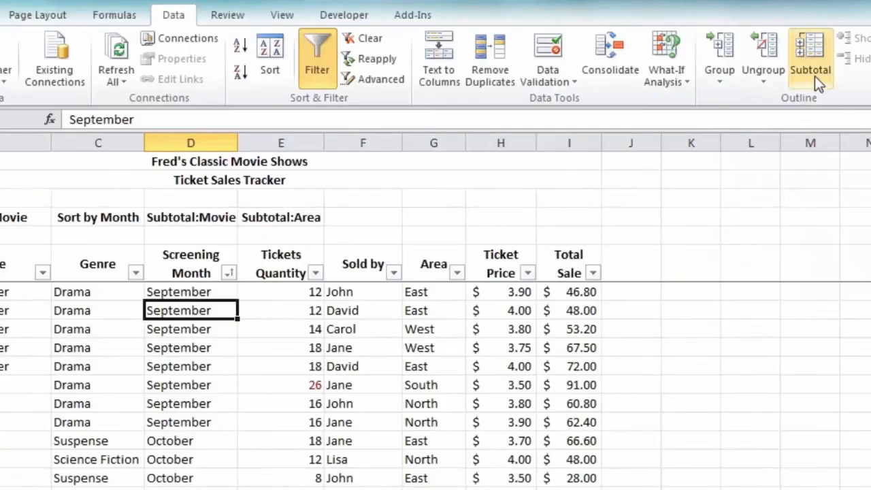
pyautogui.click(815, 75)
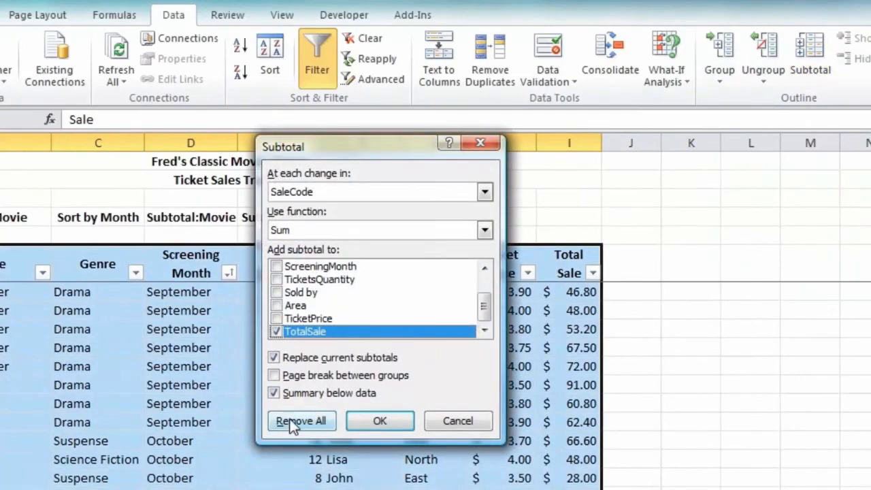
pyautogui.click(294, 424)
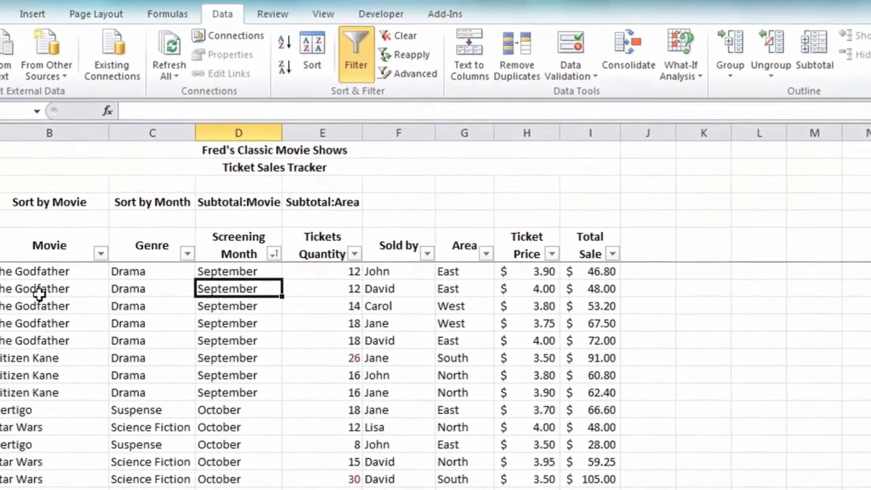
# Sort the table by Movie in A to Z order and add Sum subtotals of TotalSale at each change in Movie
pyautogui.click(27, 306)
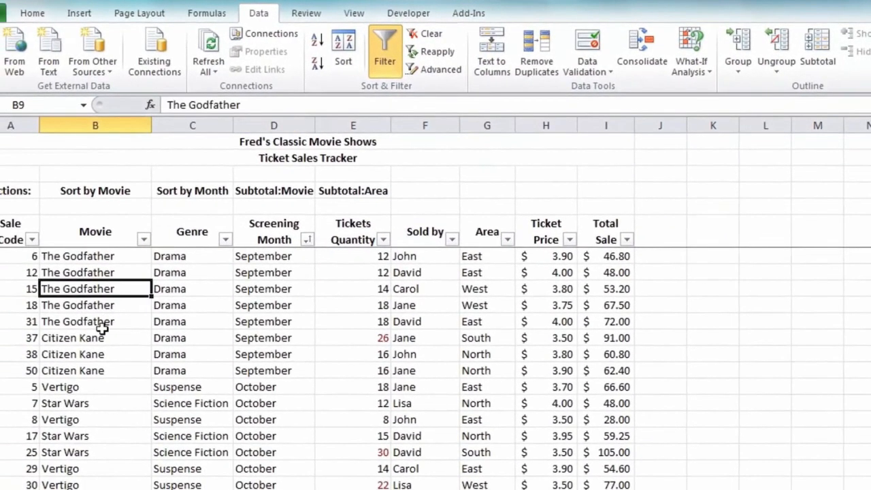
pyautogui.click(317, 43)
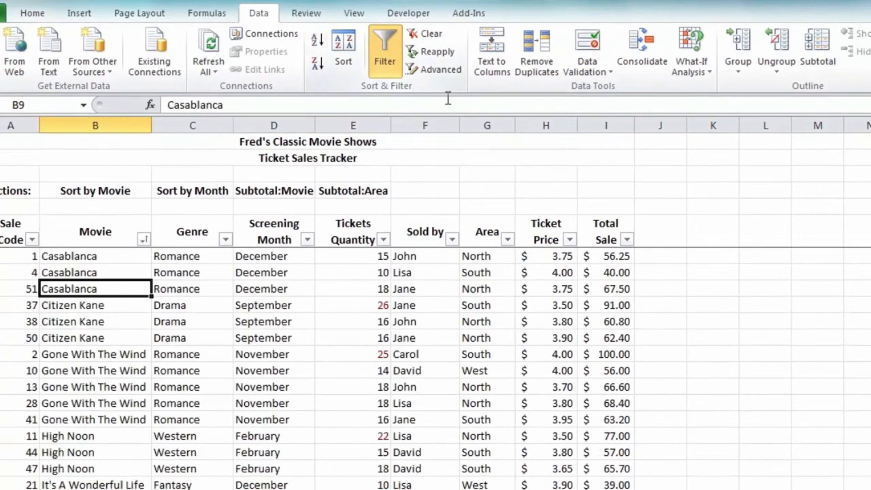
pyautogui.click(817, 52)
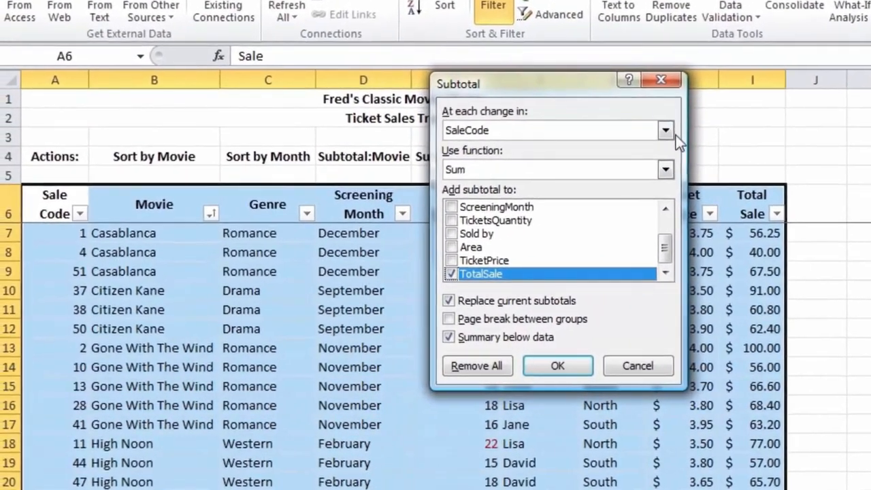
pyautogui.click(675, 135)
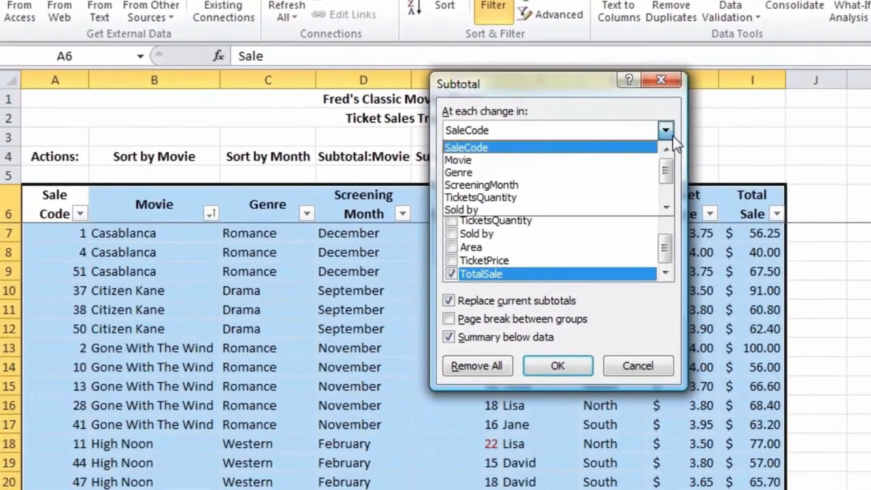
pyautogui.click(499, 158)
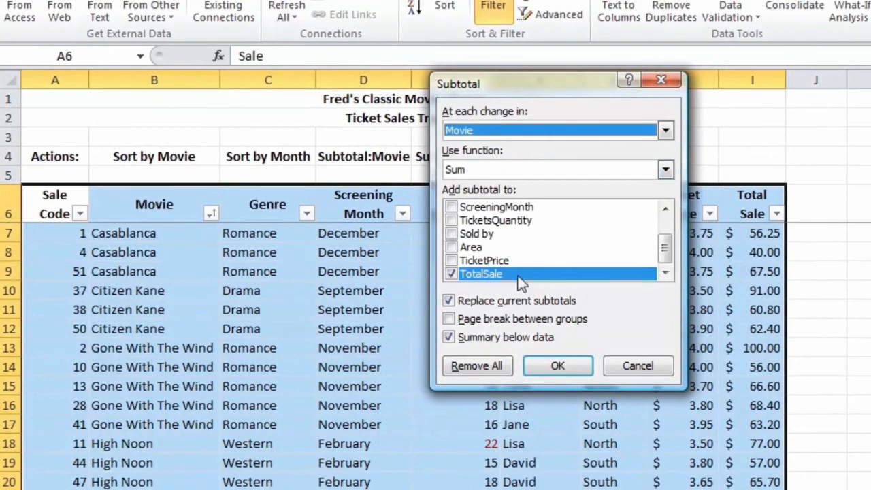
pyautogui.click(578, 374)
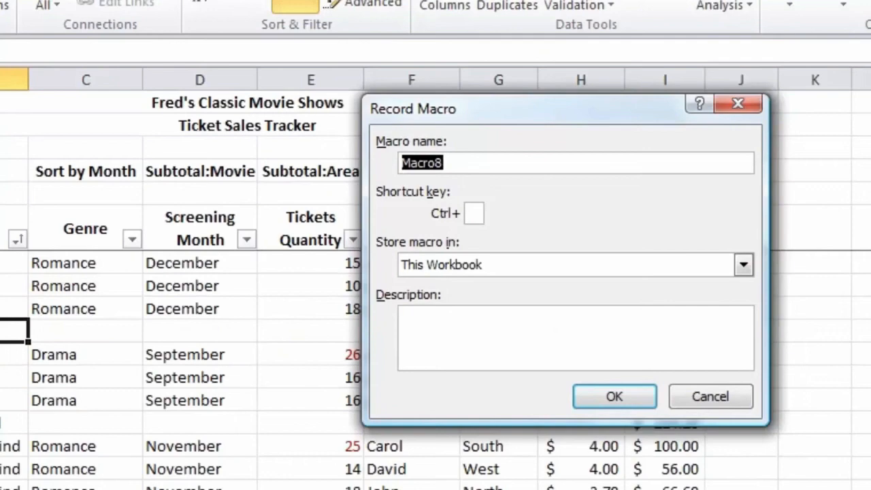
# Start recording a macro named subtotalarea in This Workbook and clear the existing movie subtotals from the table
pyautogui.write('subtotalarea')
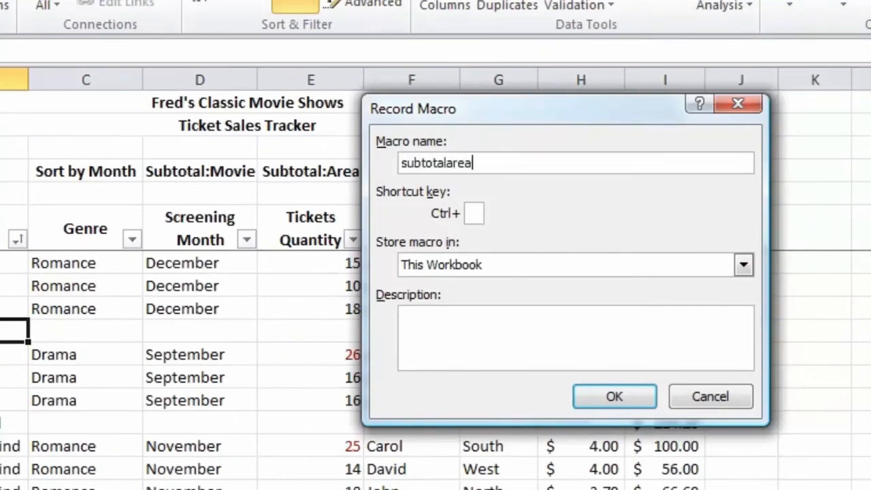
pyautogui.click(593, 397)
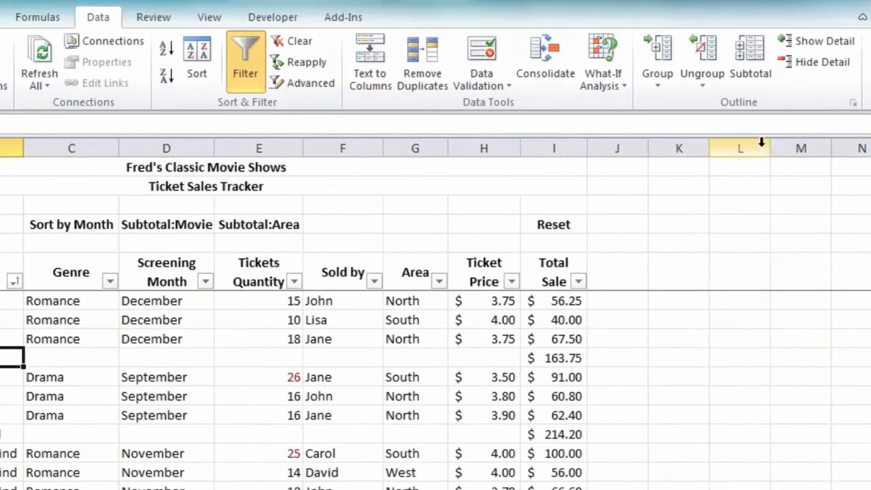
pyautogui.click(750, 79)
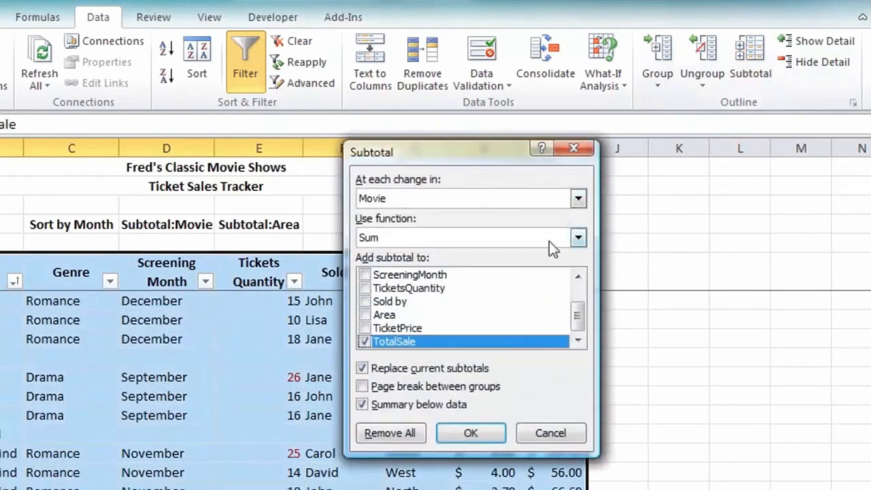
pyautogui.click(392, 437)
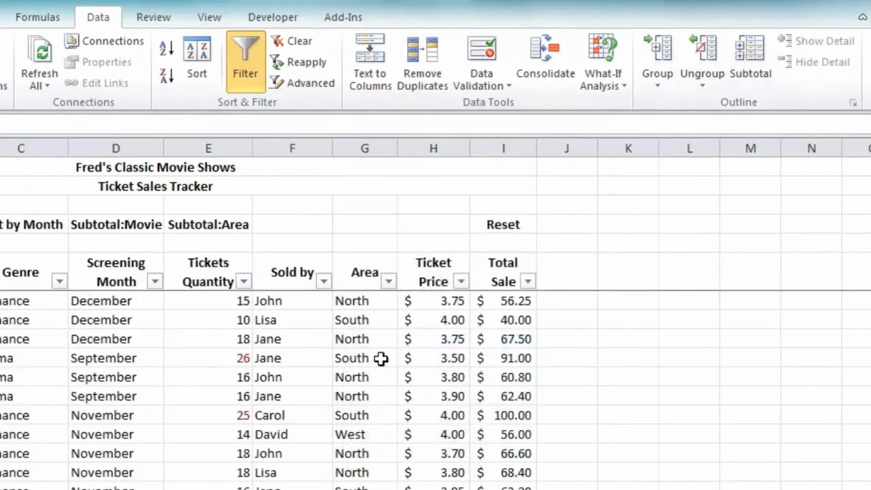
# Sort the table by Area in A to Z order and add Sum subtotals of TotalSale at each change in Area
pyautogui.click(364, 344)
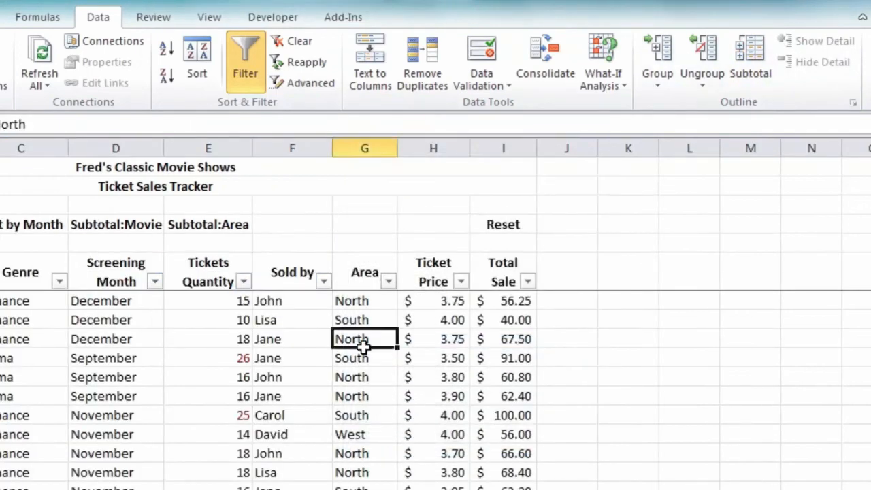
pyautogui.click(165, 51)
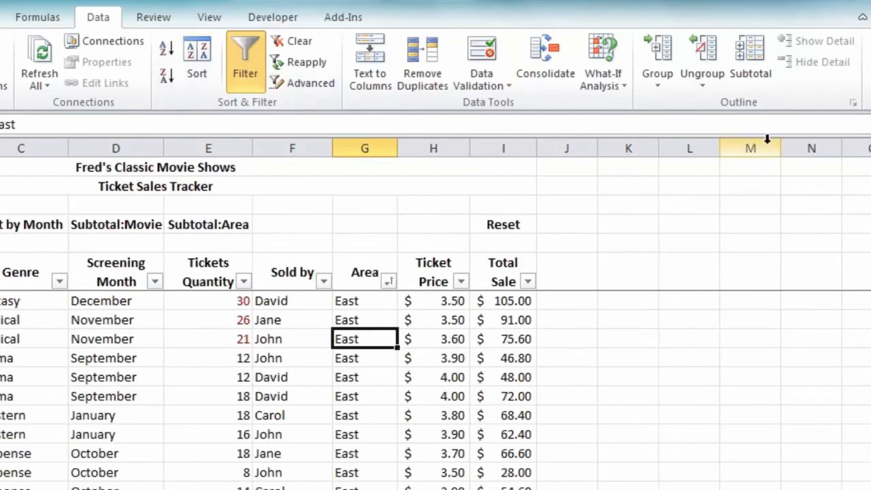
pyautogui.click(752, 73)
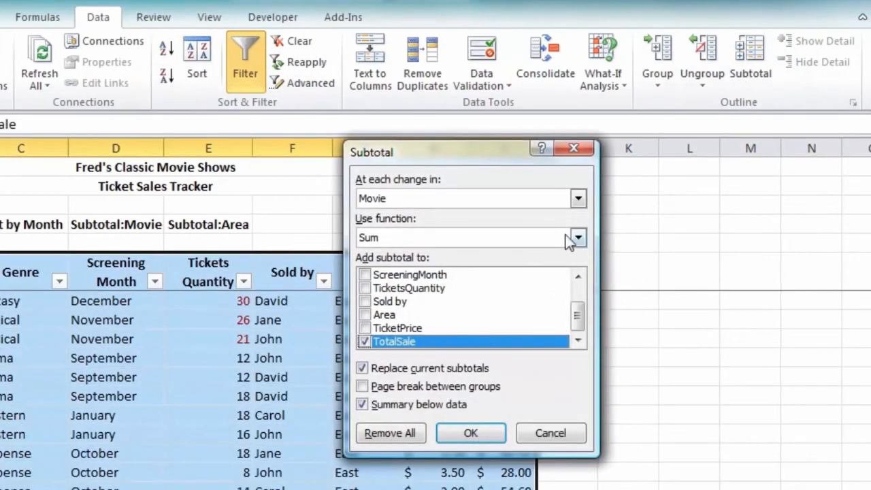
pyautogui.click(578, 198)
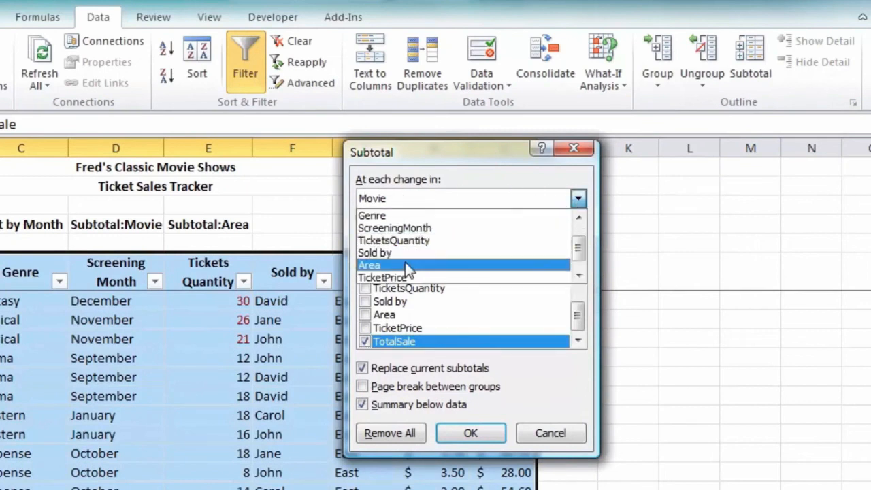
pyautogui.click(406, 264)
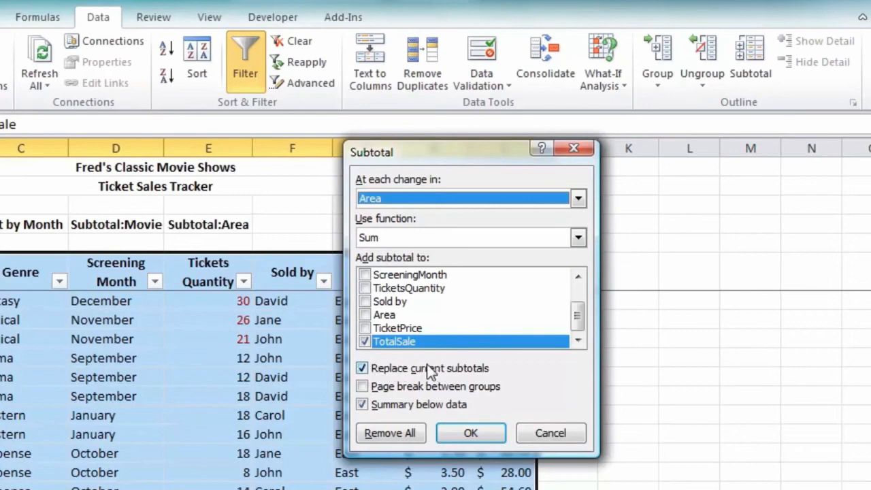
pyautogui.click(471, 433)
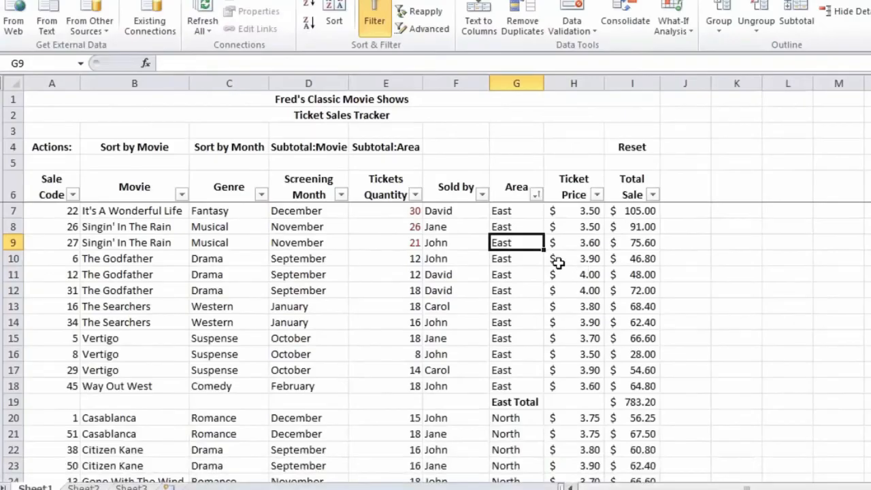
pyautogui.scroll(-4, 557, 262)
pyautogui.scroll(2, 557, 264)
pyautogui.scroll(2, 557, 263)
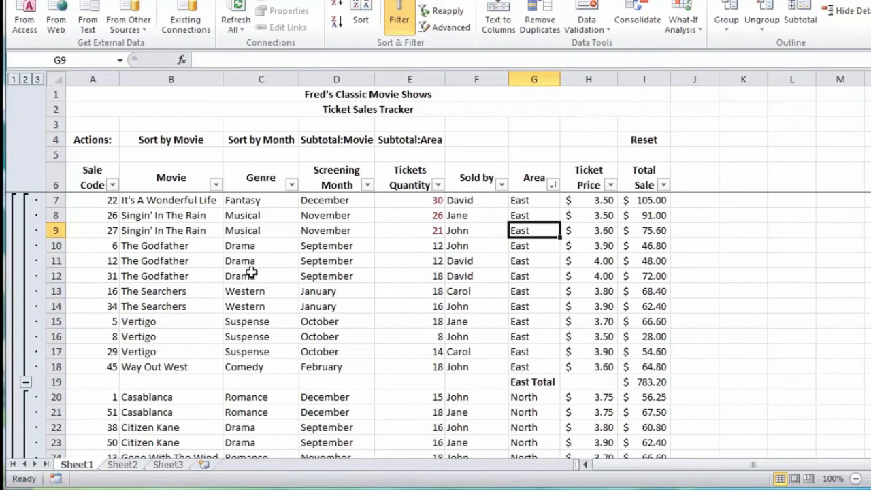
# Start recording a macro named resettable, stored in This Workbook
pyautogui.click(57, 479)
pyautogui.write('resettable')
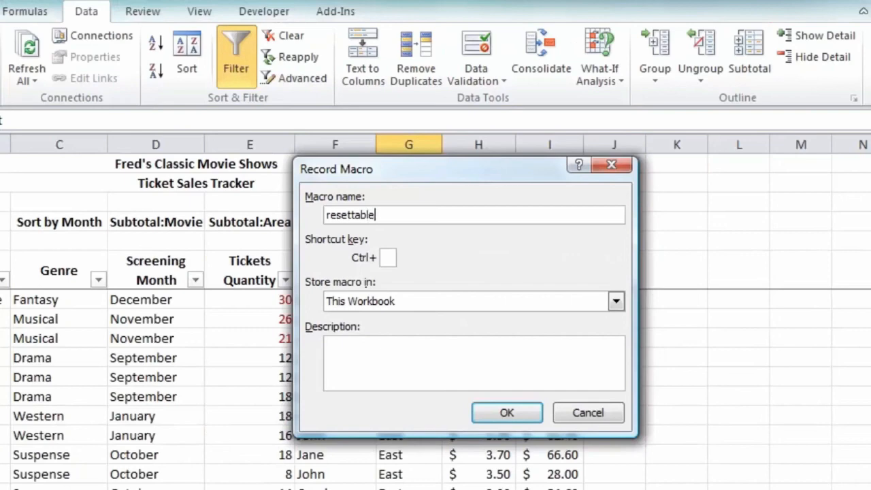
pyautogui.click(517, 419)
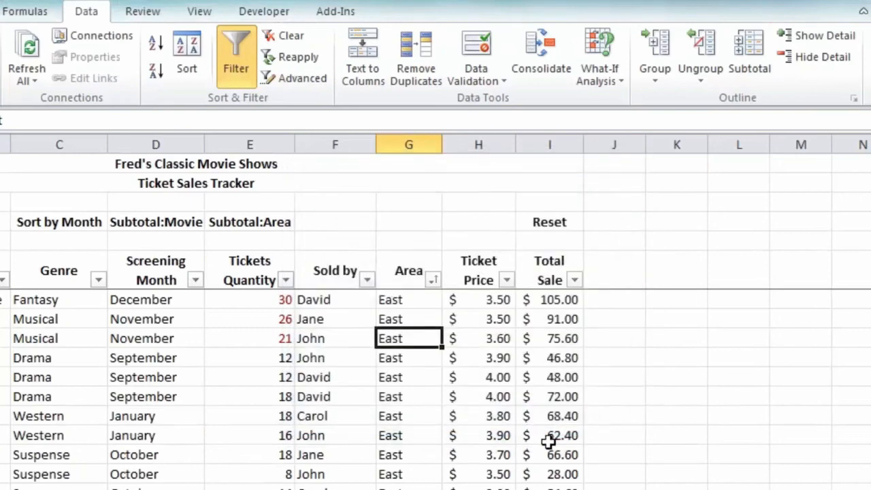
# Remove all subtotals from the ticket sales table and sort it by Sale Code in ascending order
pyautogui.click(758, 57)
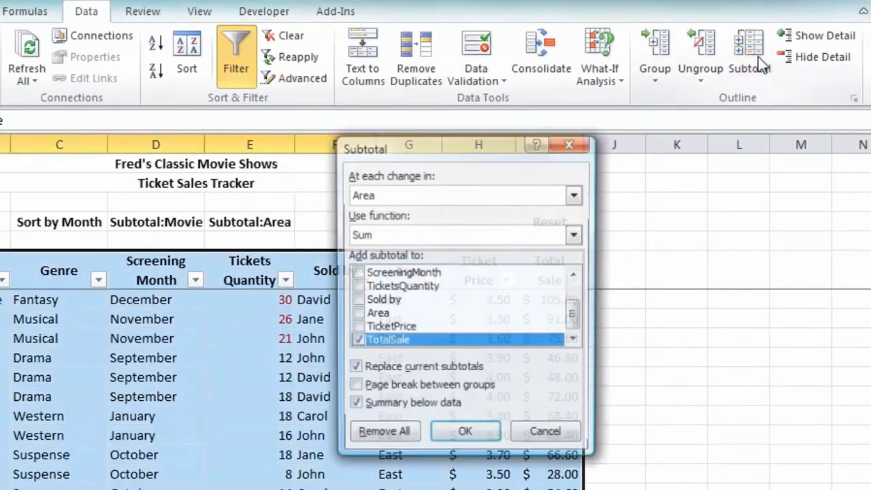
pyautogui.click(394, 434)
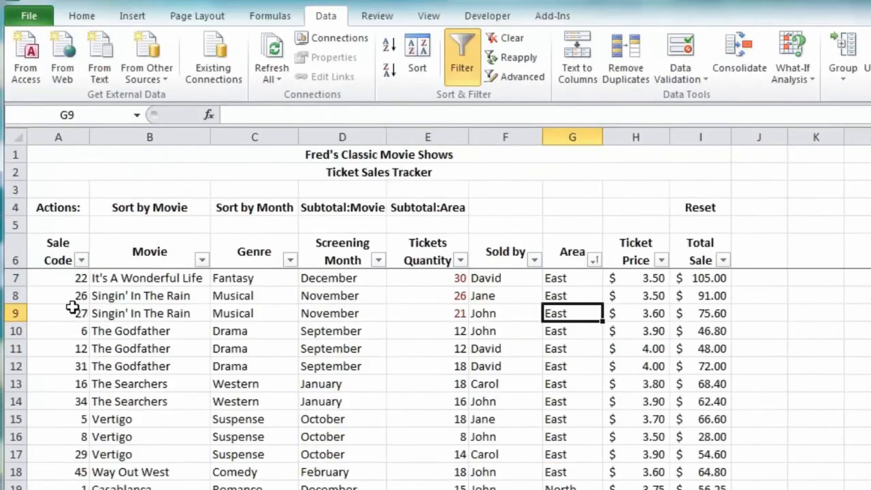
pyautogui.click(73, 308)
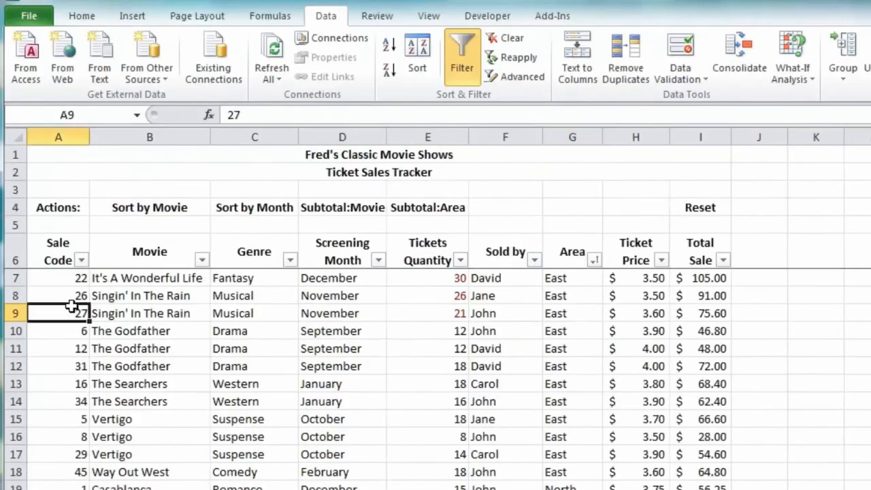
pyautogui.click(390, 45)
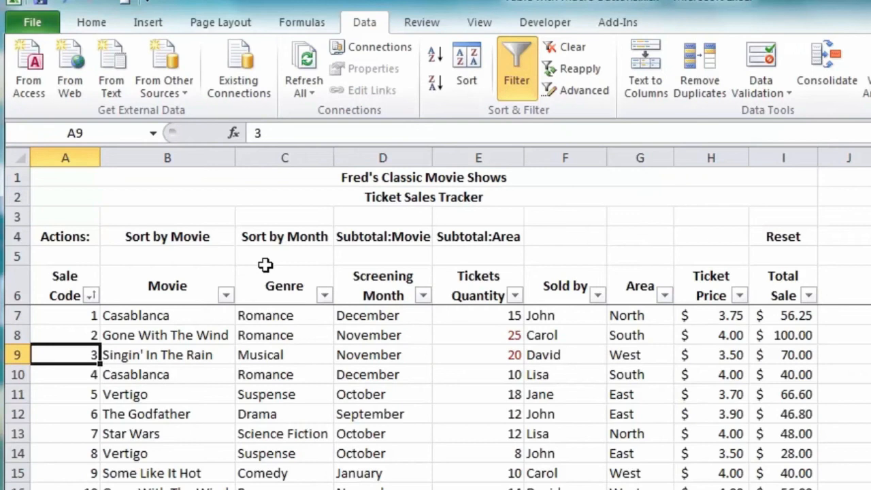
# Add a custom ribbon tab after the Data tab and rename it Macros
pyautogui.rightClick(446, 59)
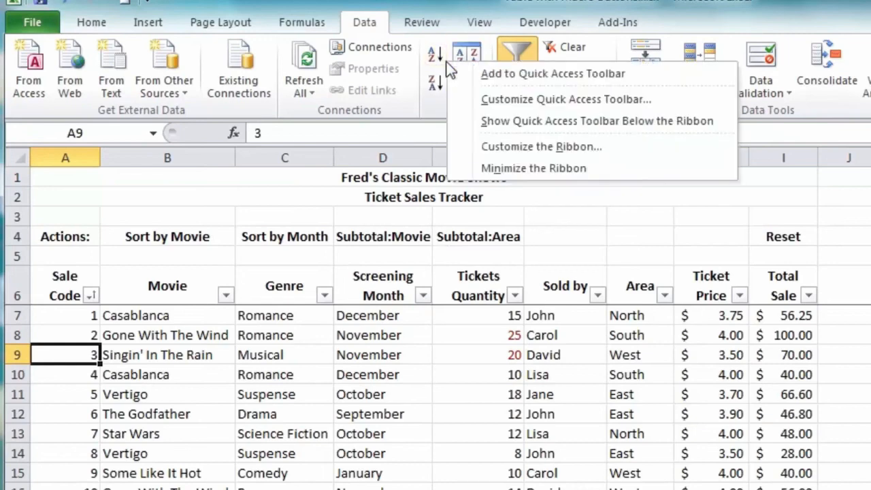
pyautogui.click(552, 149)
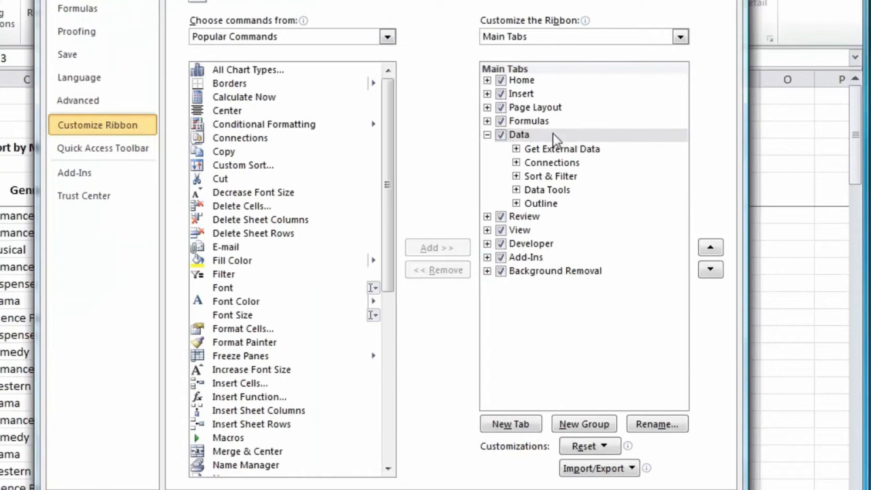
pyautogui.click(508, 425)
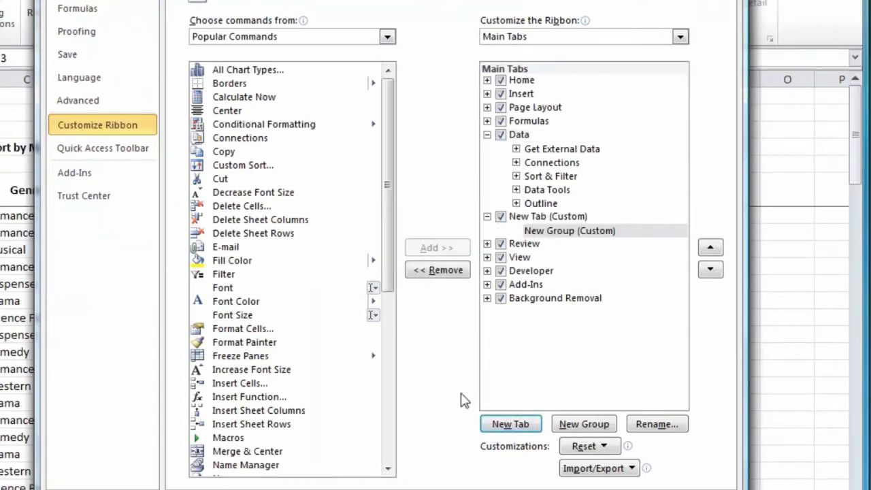
pyautogui.rightClick(528, 217)
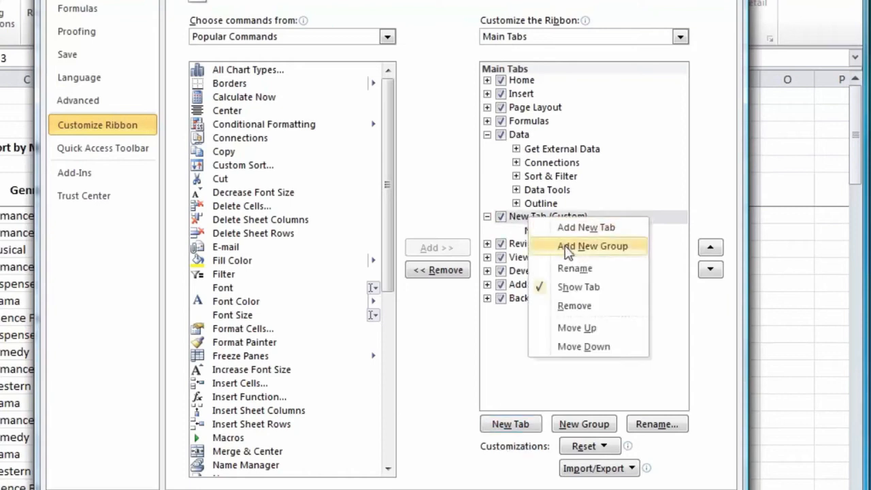
pyautogui.click(572, 270)
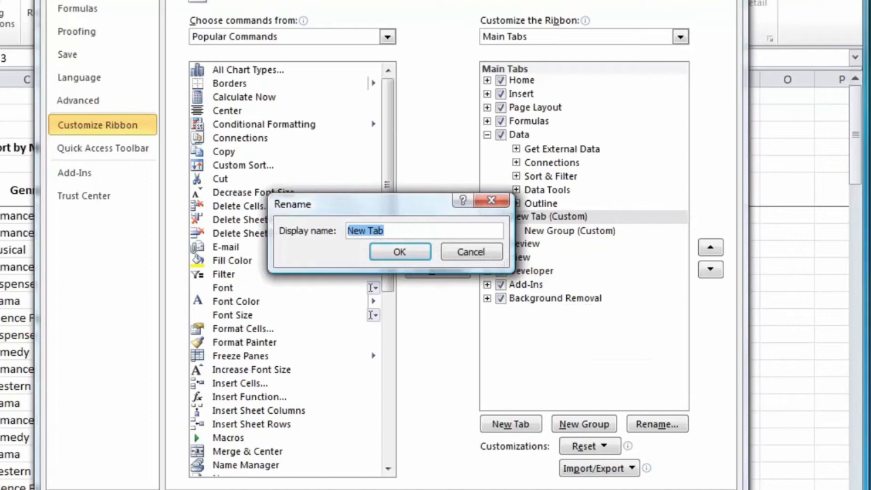
pyautogui.write('Macros')
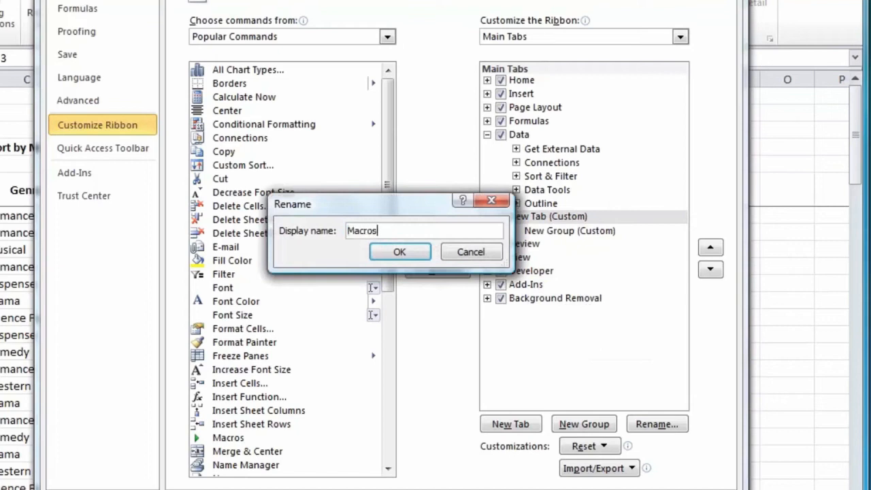
pyautogui.press('Return')
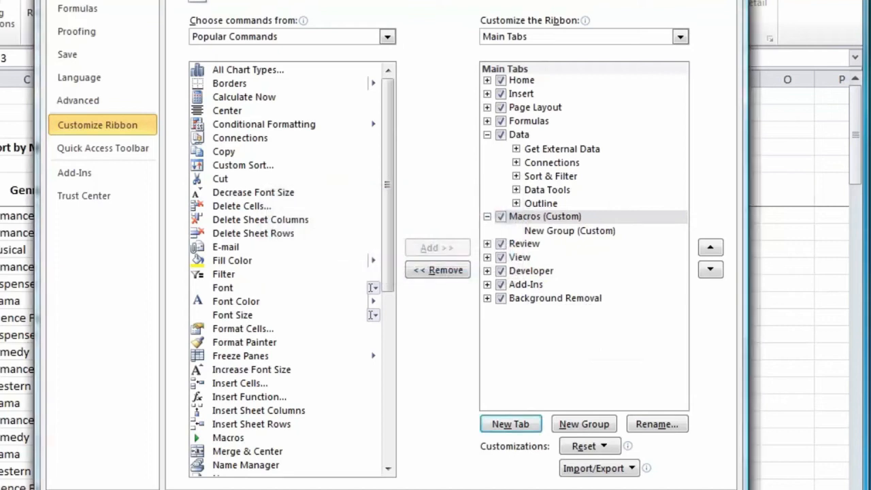
# Rename the new group under the custom Macros tab as Table Macros
pyautogui.click(567, 232)
pyautogui.click(654, 425)
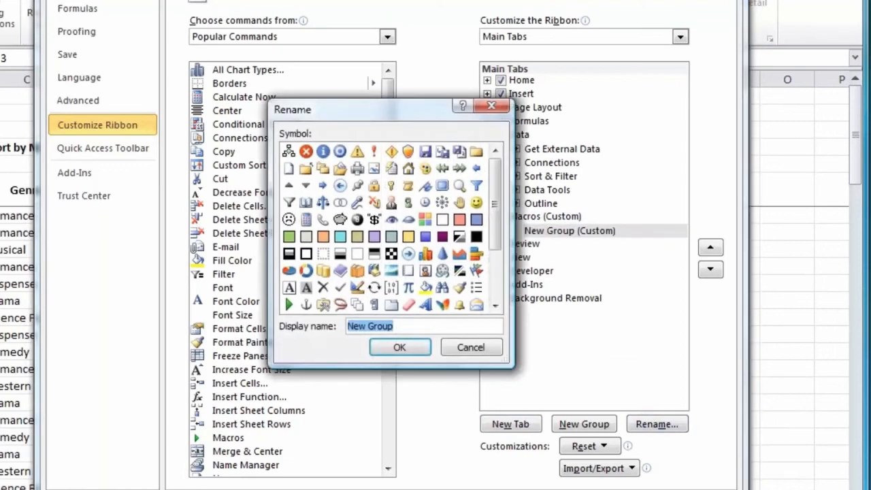
pyautogui.write('Table Macros')
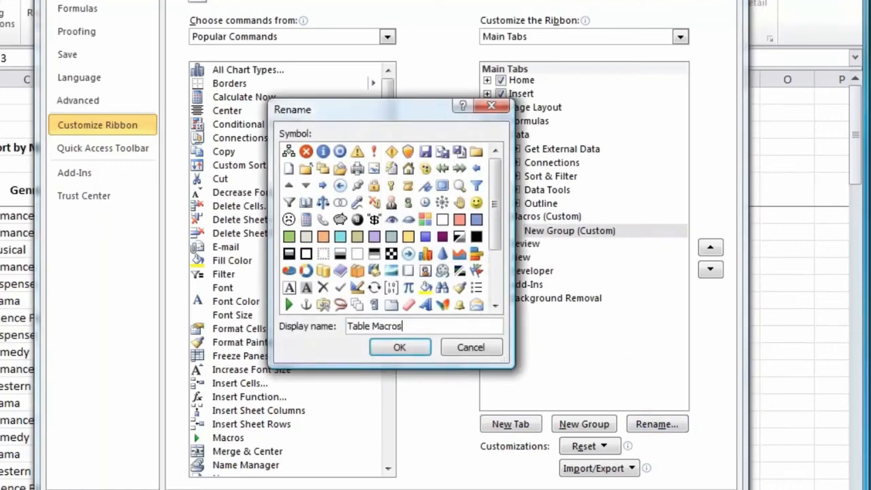
pyautogui.press('Return')
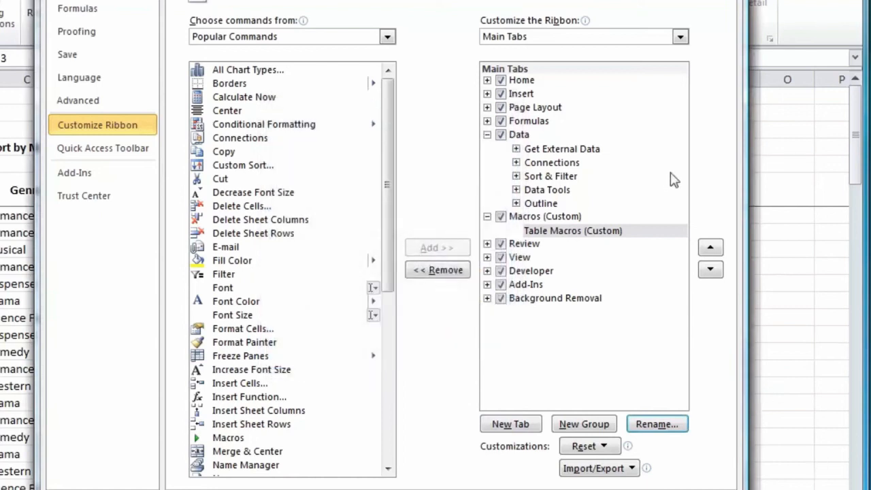
# Add the resettable, sortmonth, sortmovie, subtotalarea and subtotalmovie macros to the Table Macros group and apply the ribbon customization
pyautogui.click(388, 38)
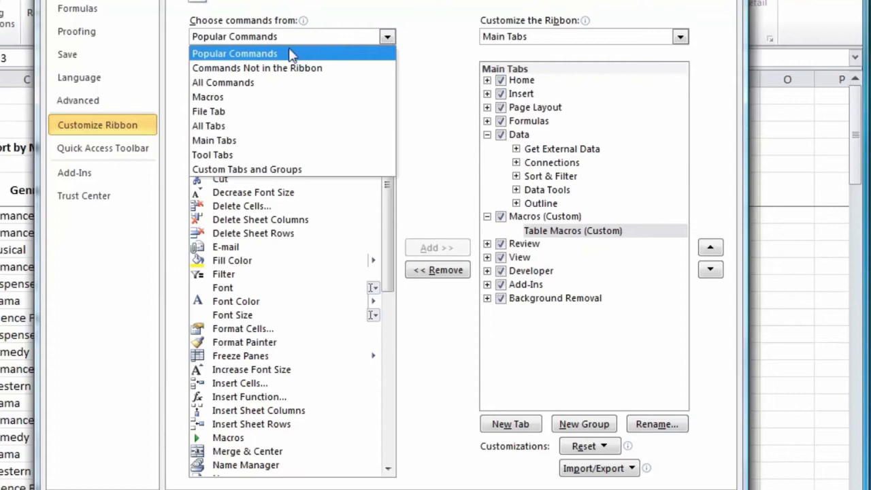
pyautogui.click(231, 98)
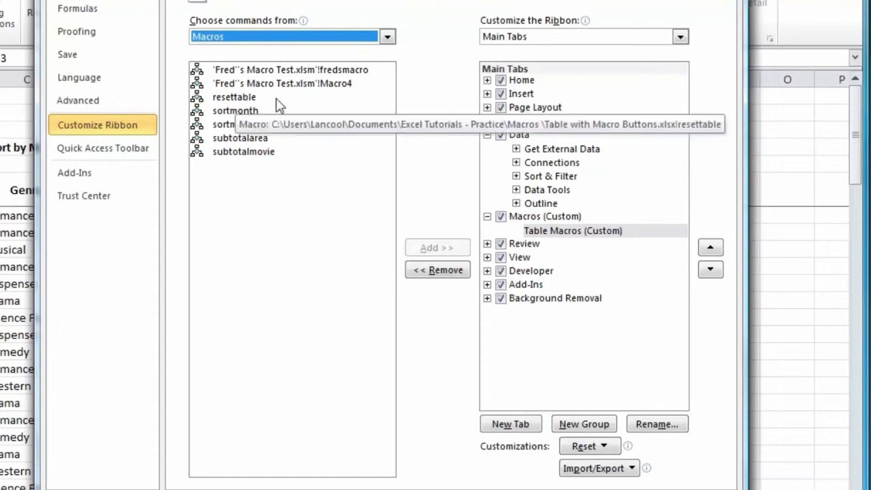
pyautogui.click(231, 98)
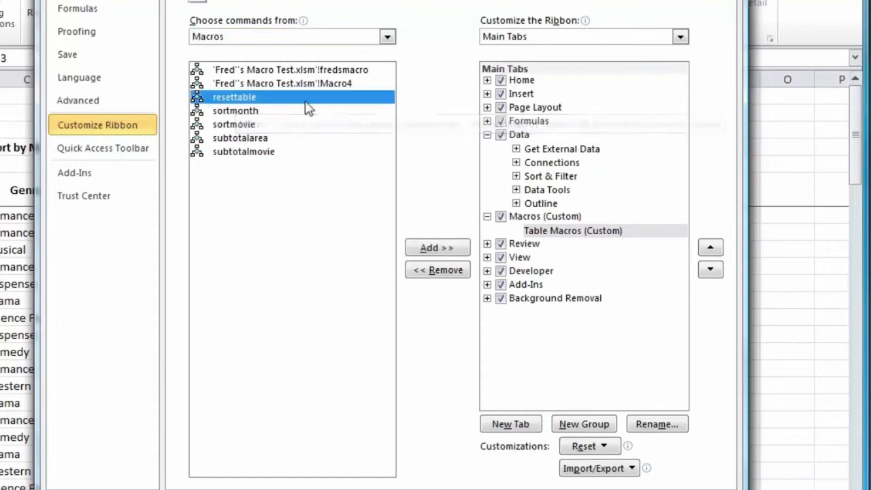
pyautogui.click(439, 251)
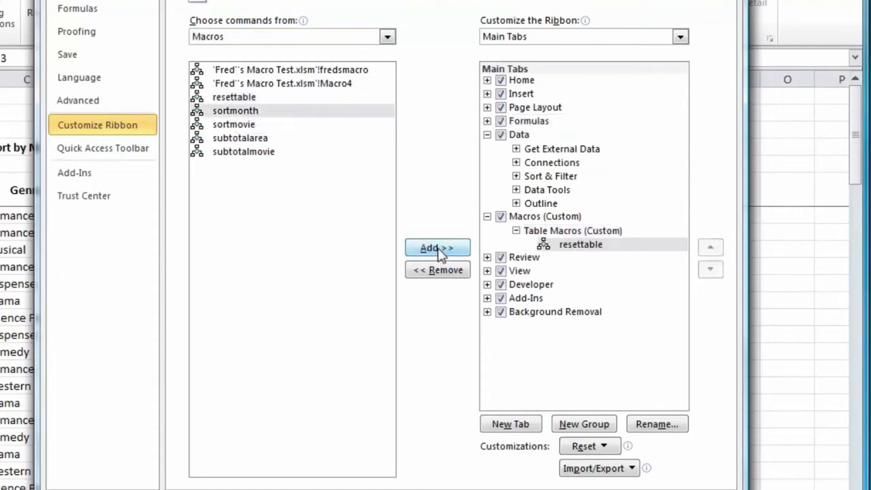
pyautogui.click(439, 250)
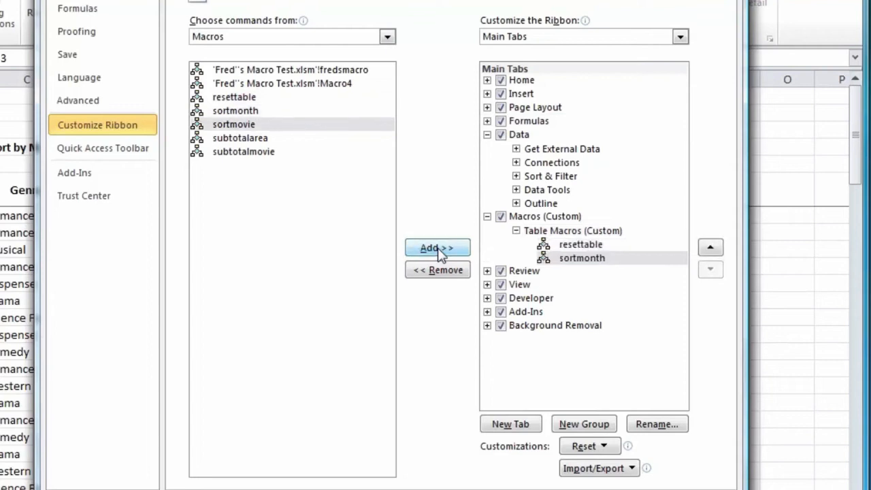
pyautogui.click(439, 251)
pyautogui.click(440, 251)
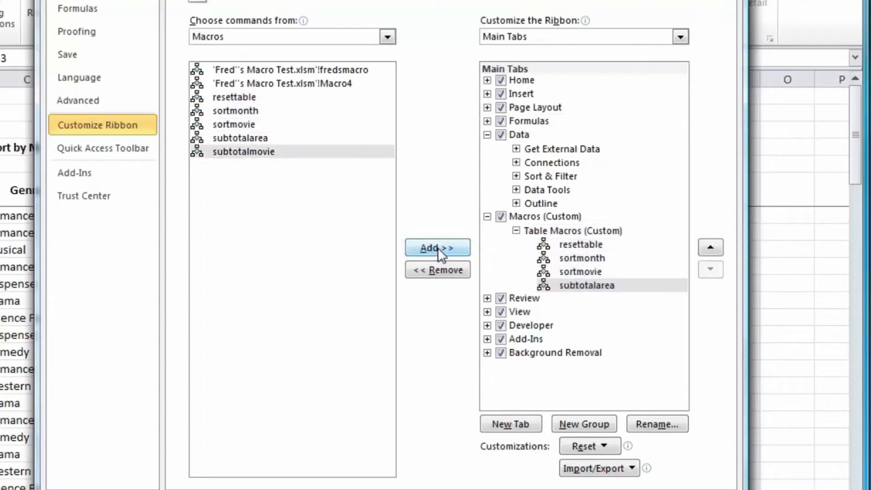
pyautogui.click(439, 250)
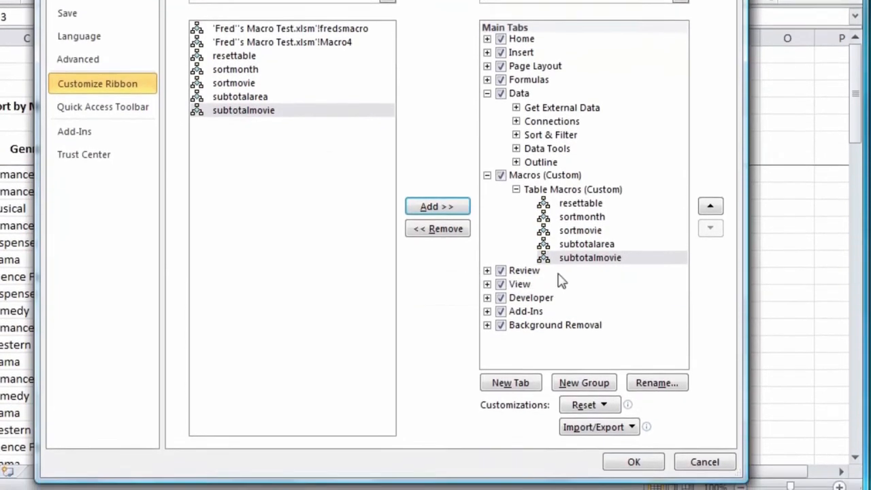
pyautogui.click(640, 456)
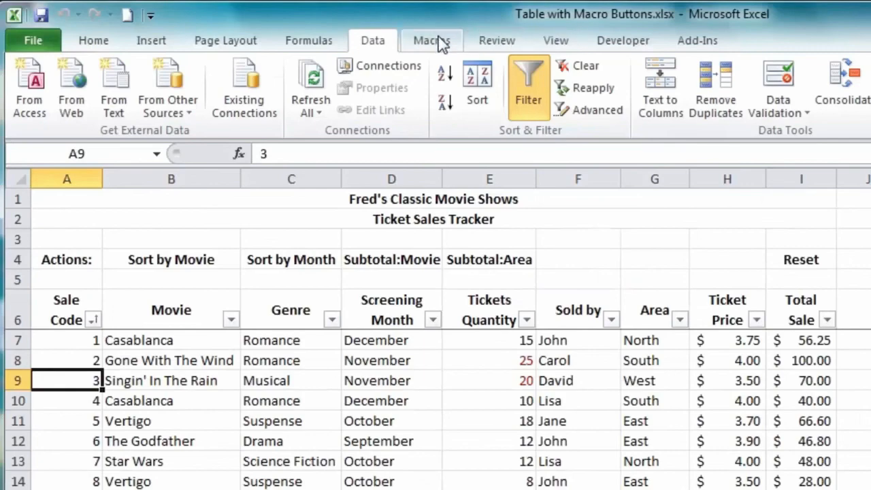
# Test the new ribbon commands on the table by running subtotalmovie, sortmovie, subtotalarea, sortmonth and finally resettable
pyautogui.click(439, 38)
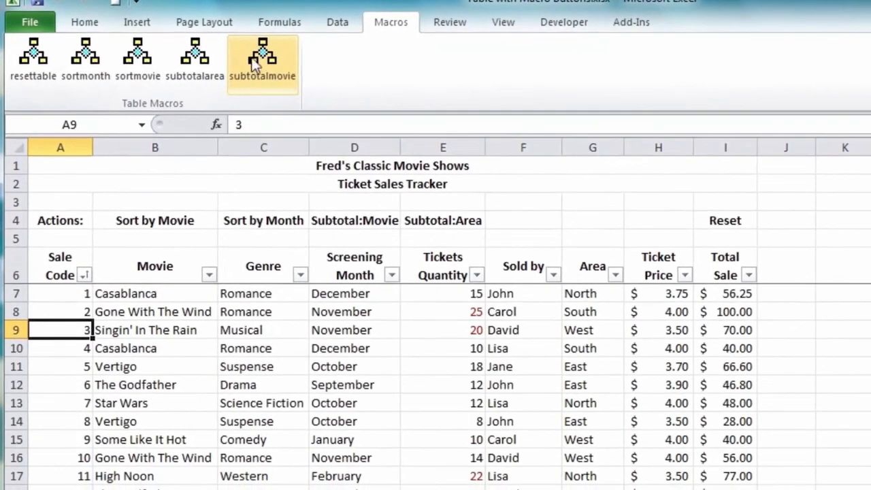
pyautogui.click(255, 61)
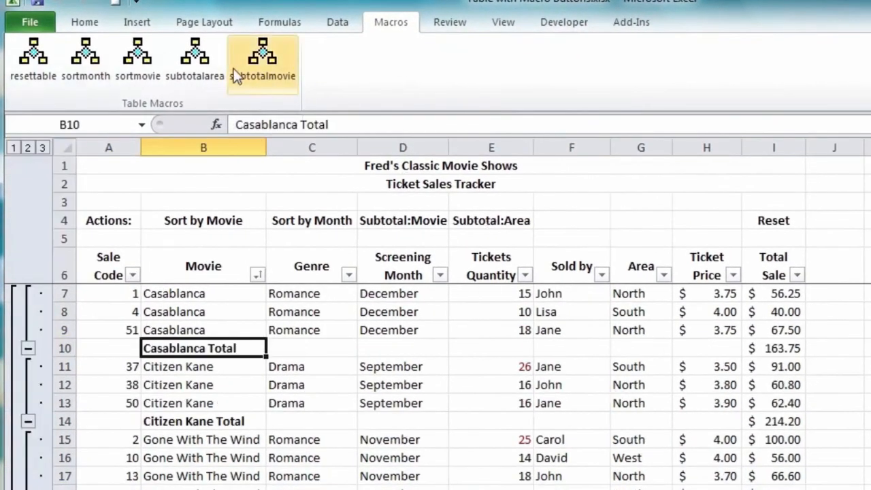
pyautogui.click(140, 60)
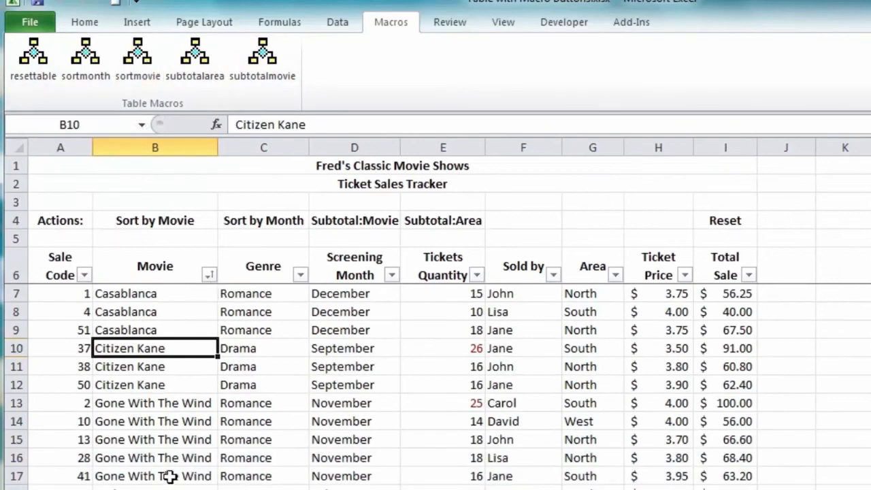
pyautogui.click(211, 60)
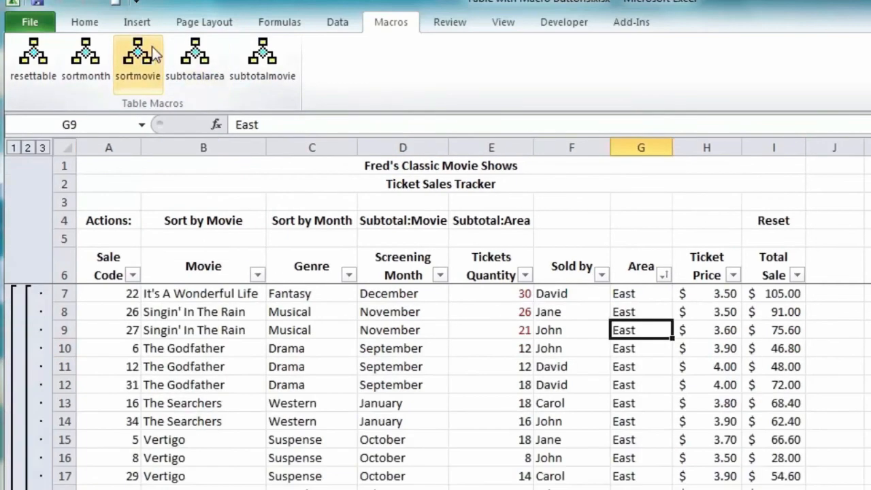
pyautogui.click(100, 60)
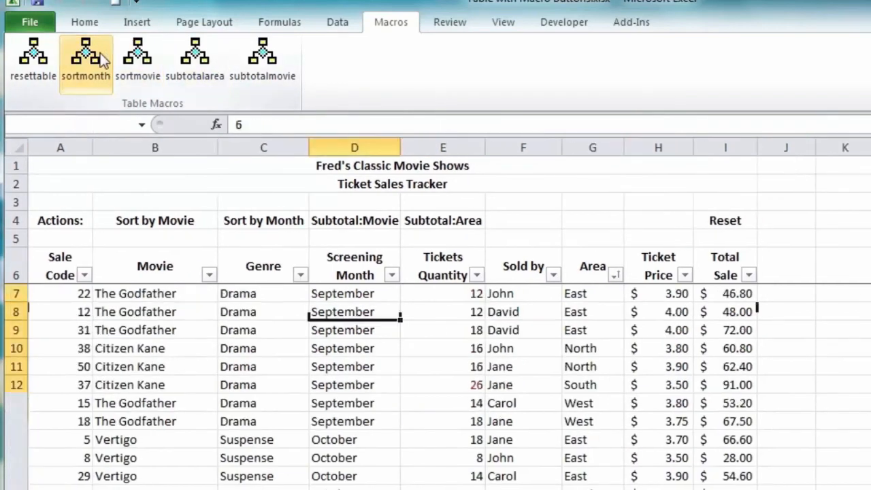
pyautogui.scroll(-10, 386, 334)
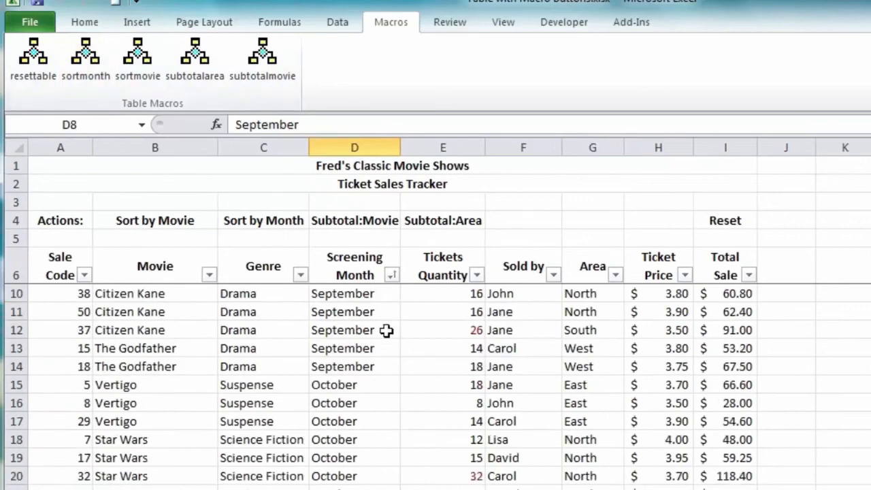
pyautogui.scroll(-3, 386, 331)
pyautogui.scroll(13, 386, 329)
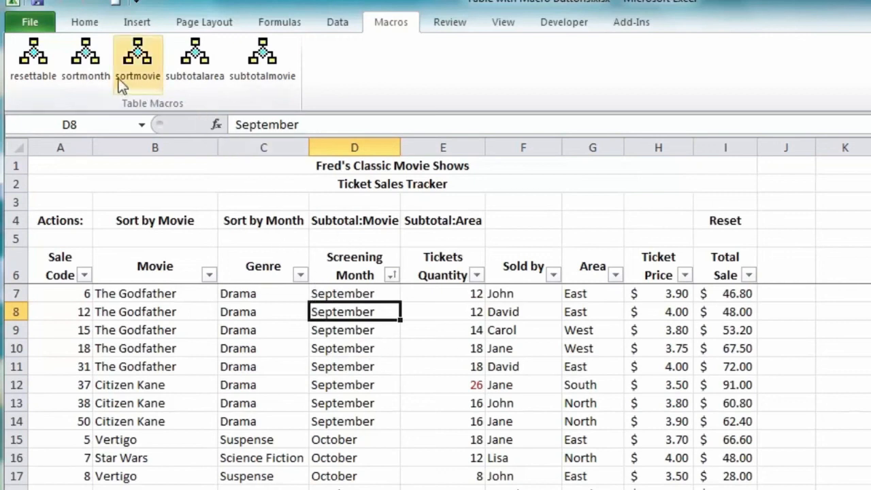
pyautogui.click(33, 61)
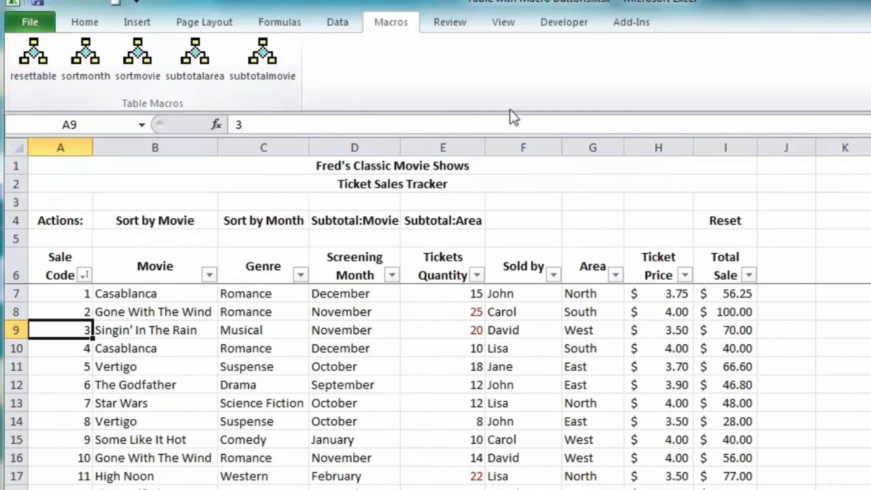
# Draw a form control button over cell J4, beside the Reset label, and assign the resettable macro to it
pyautogui.click(565, 24)
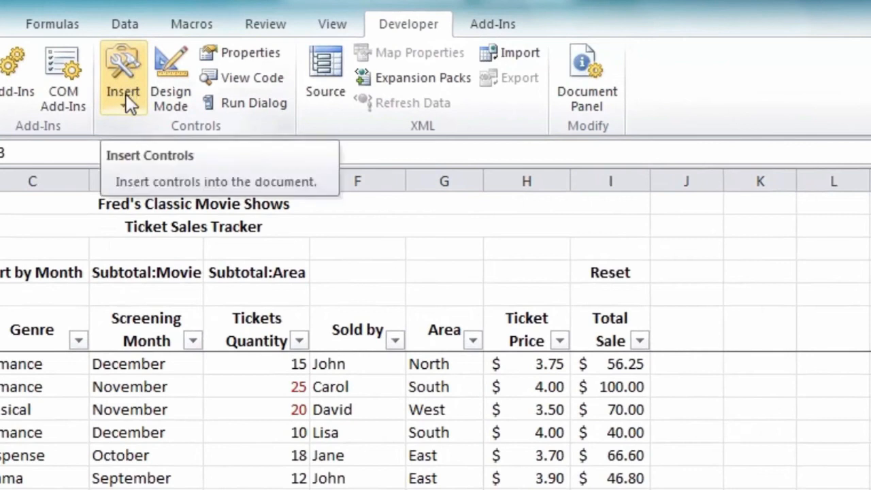
pyautogui.click(126, 95)
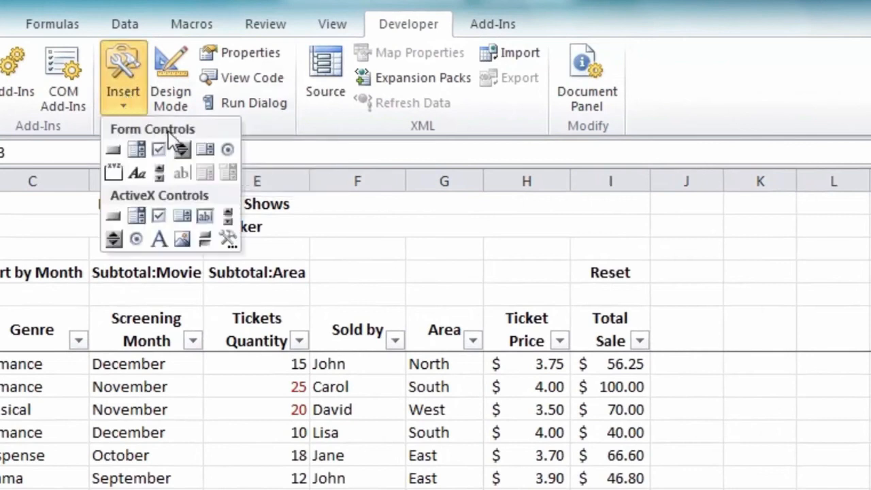
pyautogui.click(114, 155)
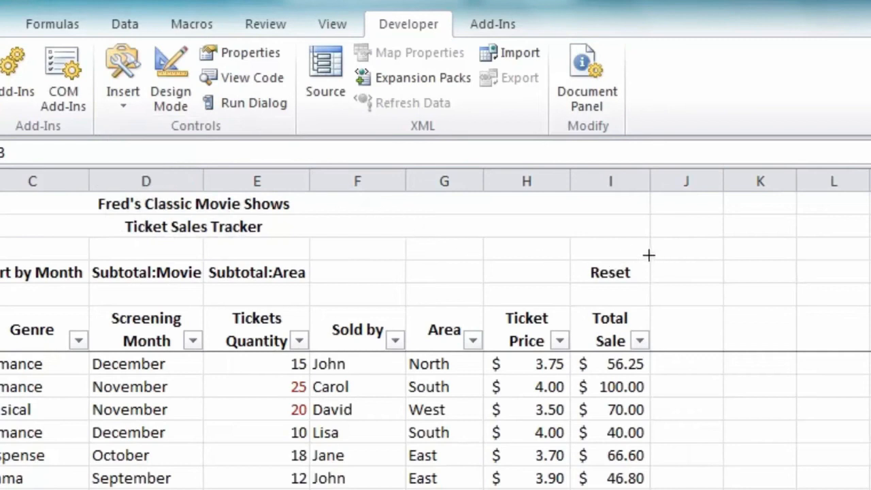
pyautogui.moveTo(650, 258)
pyautogui.mouseDown()
pyautogui.moveTo(660, 284)
pyautogui.moveTo(725, 282)
pyautogui.mouseUp()
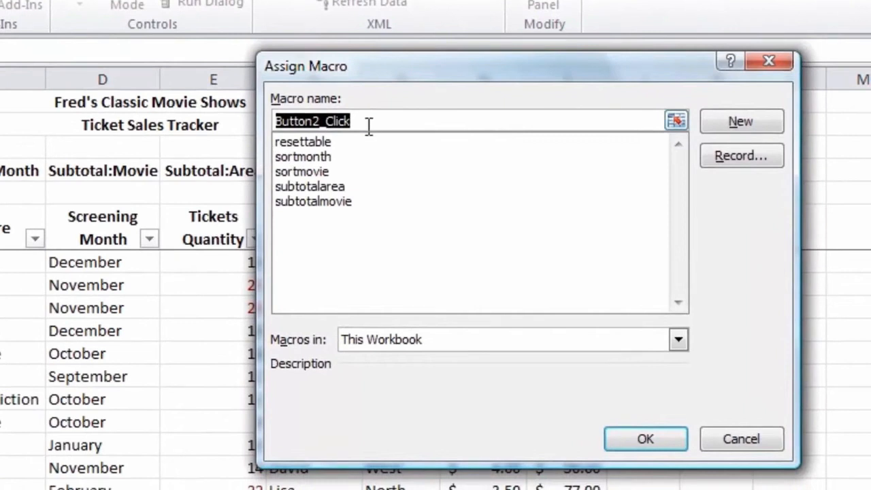
pyautogui.click(286, 144)
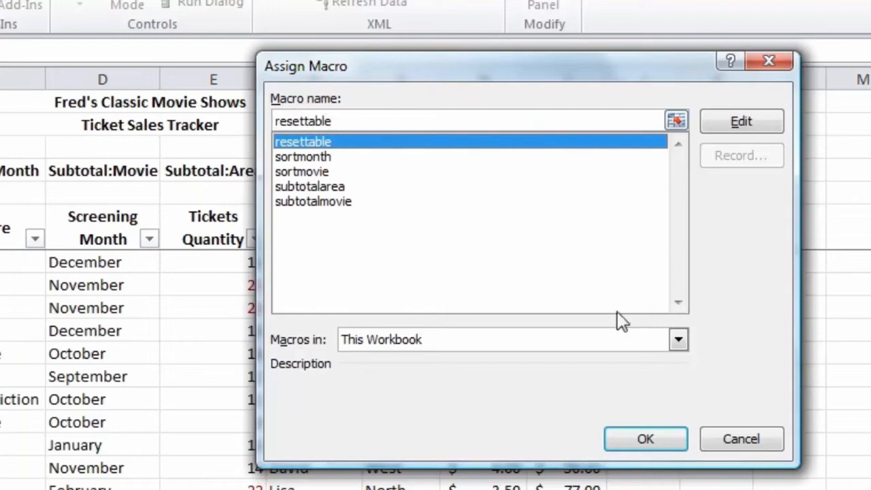
pyautogui.click(646, 441)
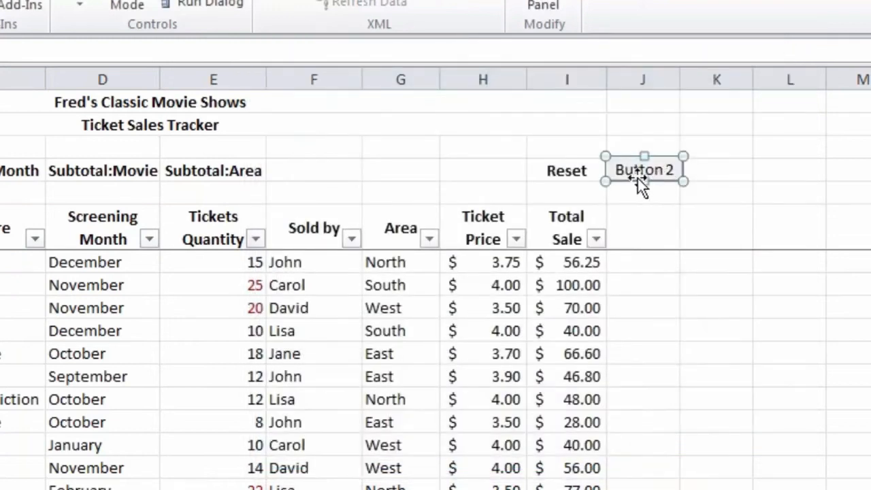
# Change the new button's caption to Reset and clear the Reset text from cell I4
pyautogui.click(618, 166)
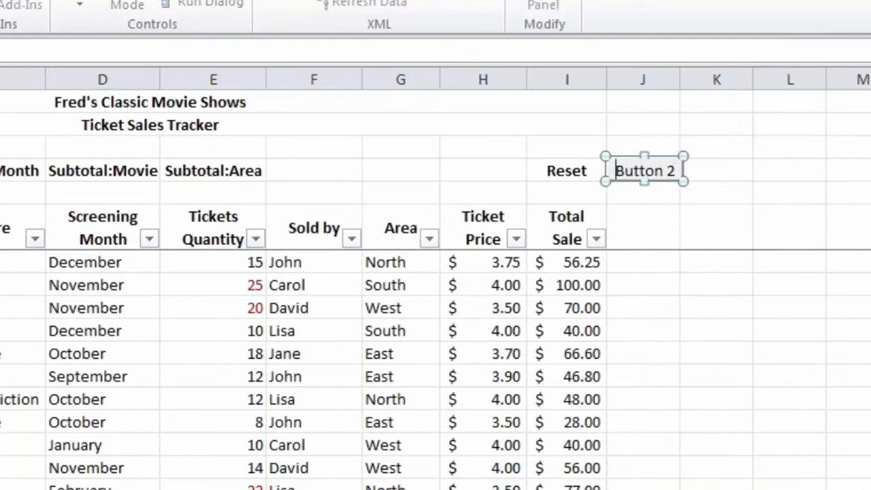
pyautogui.press('Delete')
pyautogui.press('Delete')
pyautogui.press('Delete')
pyautogui.press('Delete')
pyautogui.press('Delete')
pyautogui.press('Delete')
pyautogui.press('Delete')
pyautogui.write('R')
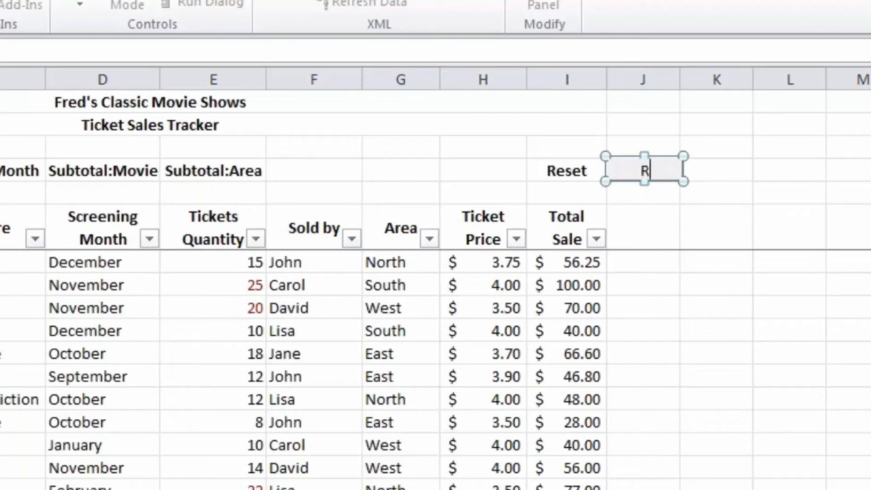
pyautogui.write('eset')
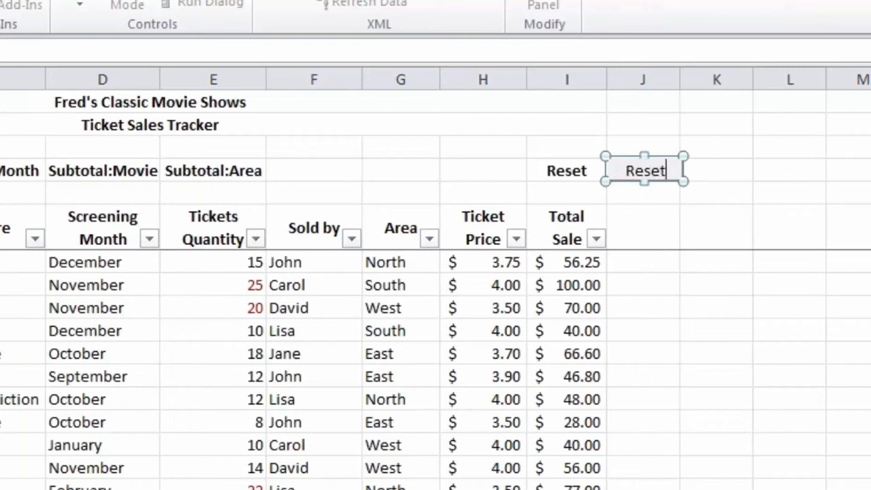
pyautogui.click(791, 140)
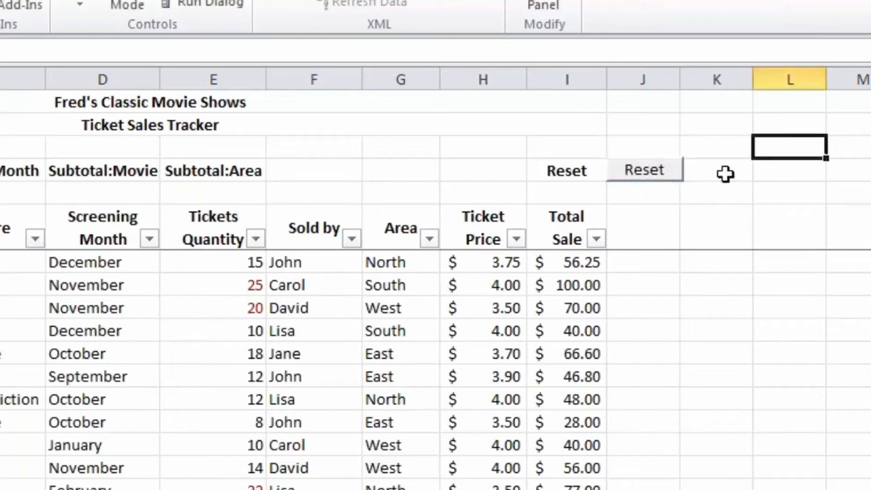
pyautogui.click(557, 168)
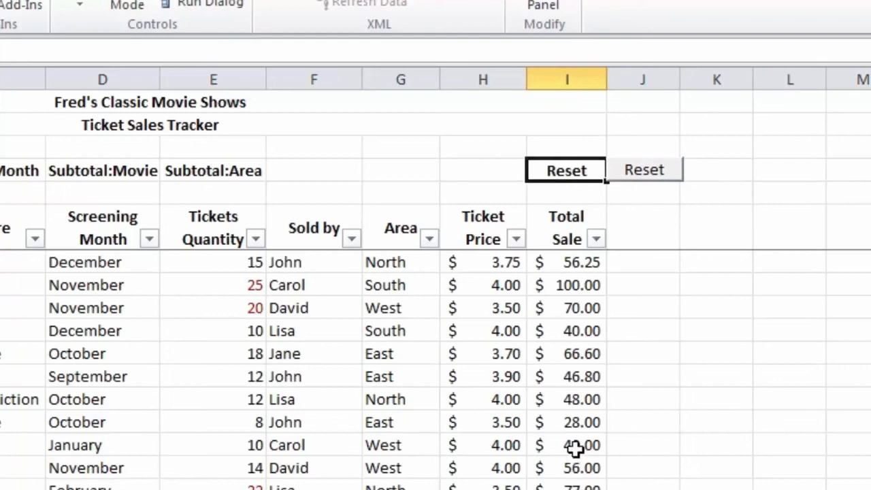
pyautogui.press('Delete')
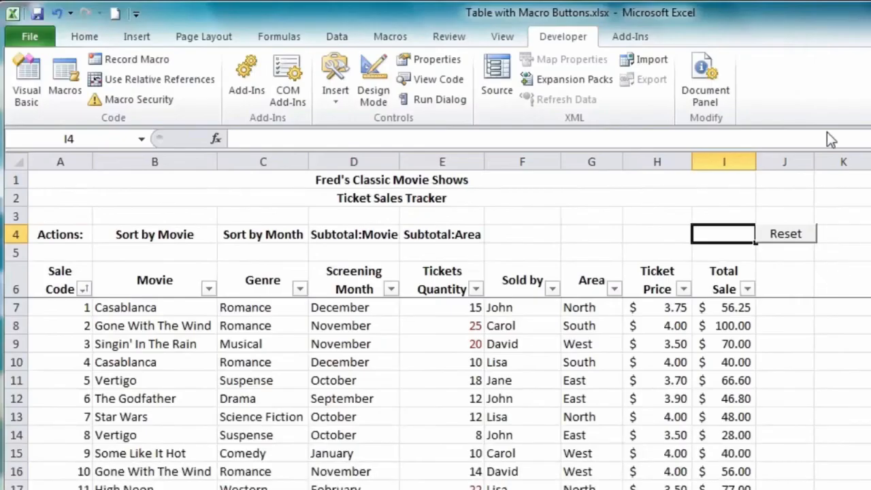
# Test the Reset button by running the subtotalarea macro and restoring the table with the button
pyautogui.click(395, 36)
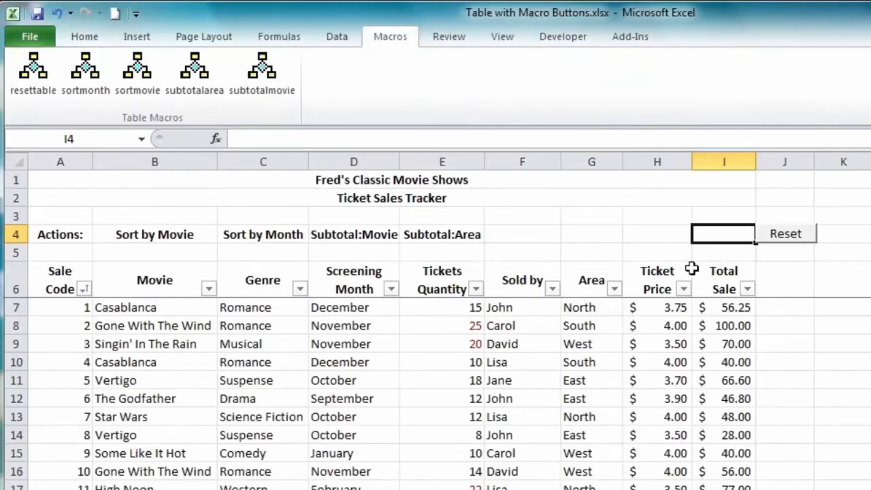
pyautogui.click(435, 401)
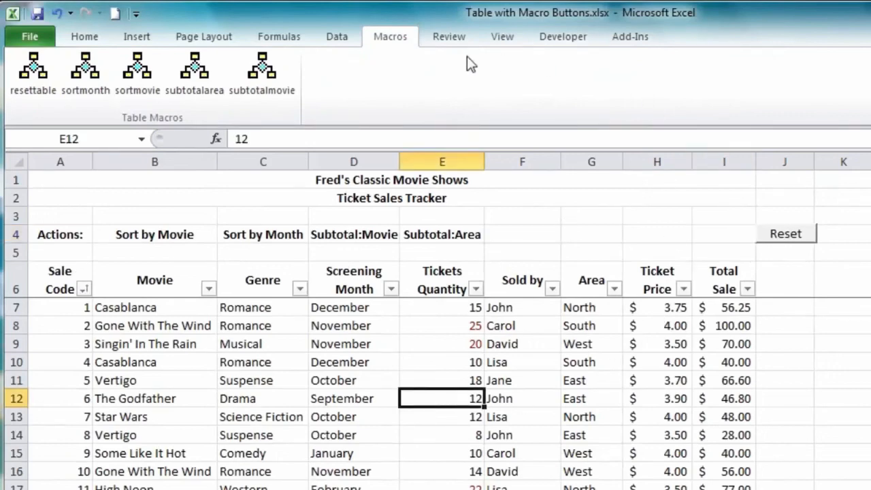
pyautogui.click(210, 73)
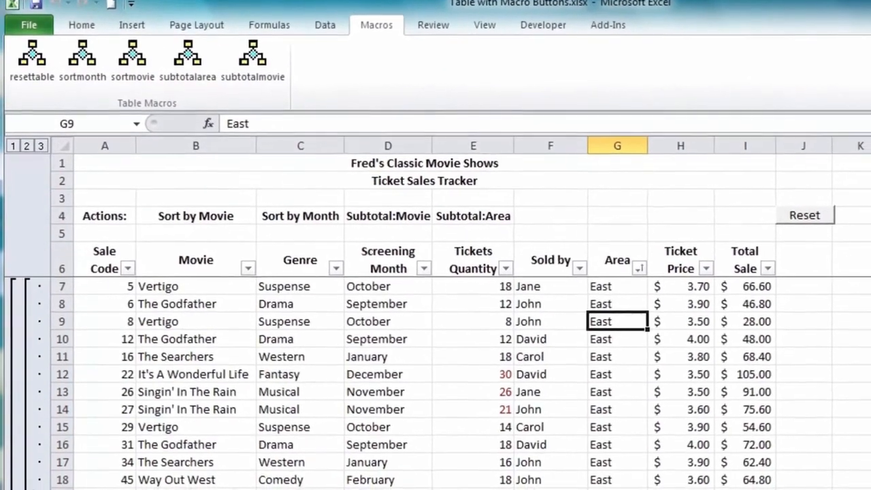
pyautogui.click(804, 215)
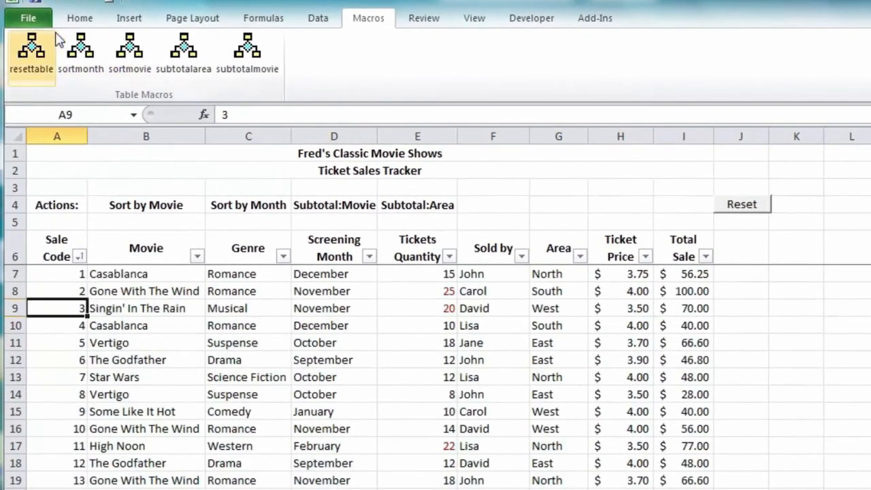
# Test the Reset button again by running the sortmonth macro and restoring the table with the button
pyautogui.click(83, 45)
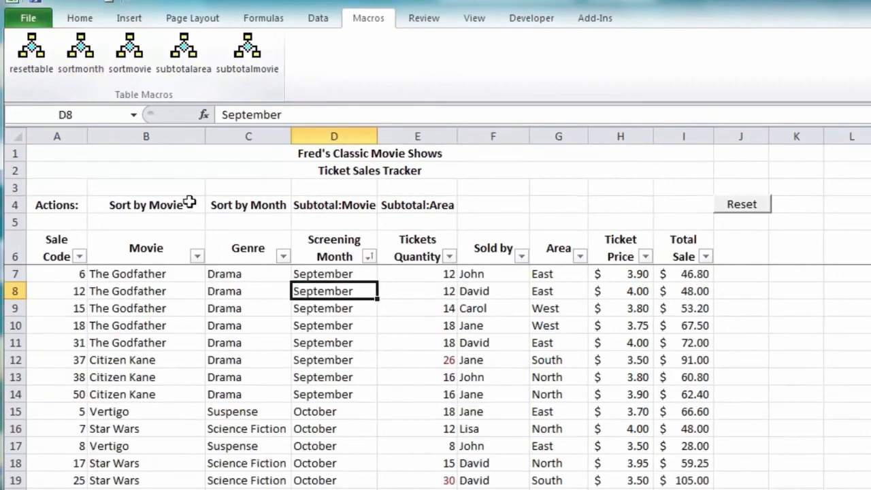
pyautogui.click(745, 208)
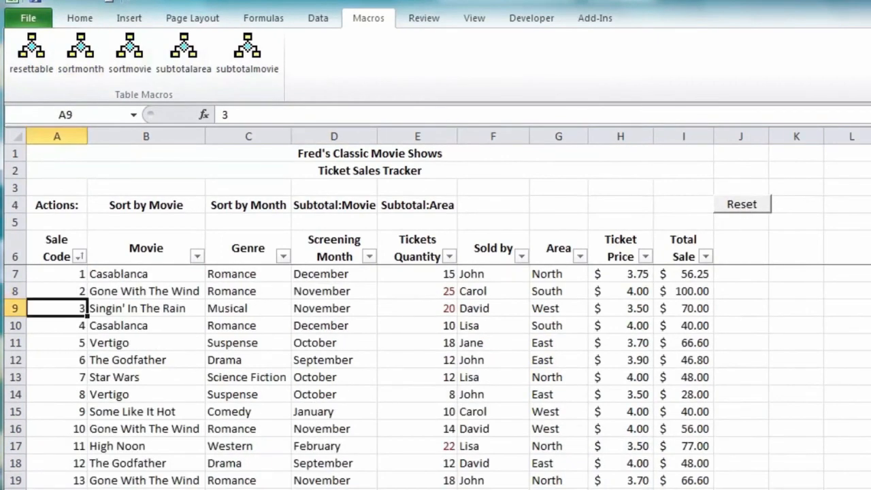
# Save a copy of the workbook as an Excel Macro-Enabled Workbook (*.xlsm) named Table with Macro Buttons
pyautogui.press('F12')
pyautogui.press('Tab')
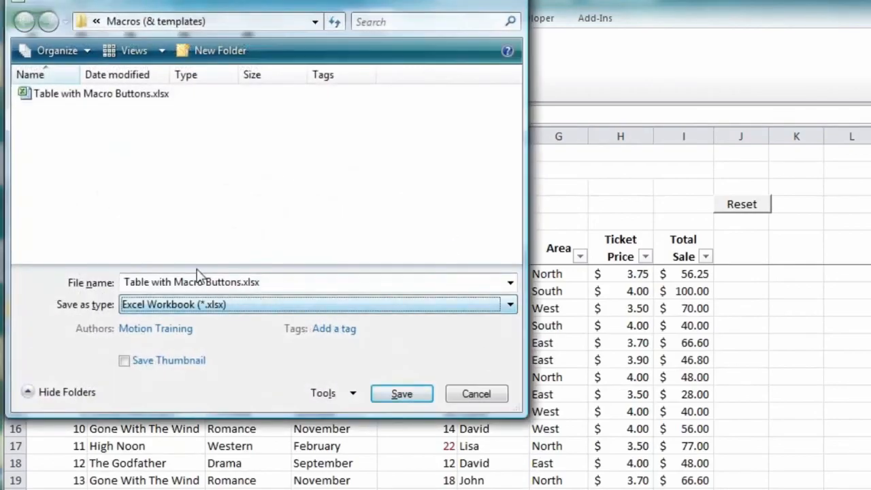
pyautogui.click(192, 304)
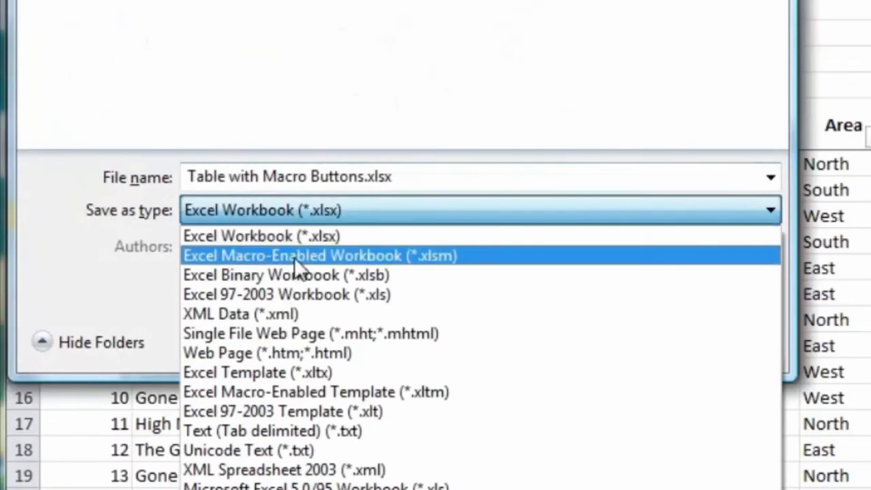
pyautogui.click(404, 254)
pyautogui.click(627, 348)
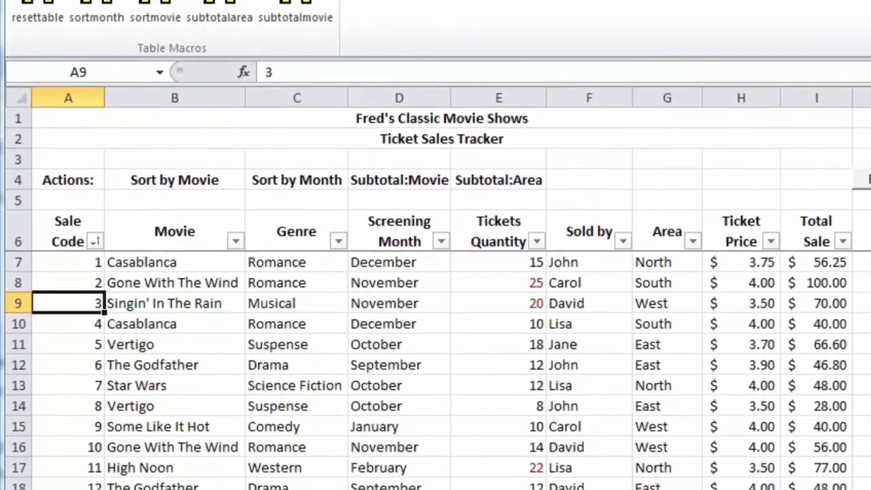
pyautogui.click(642, 23)
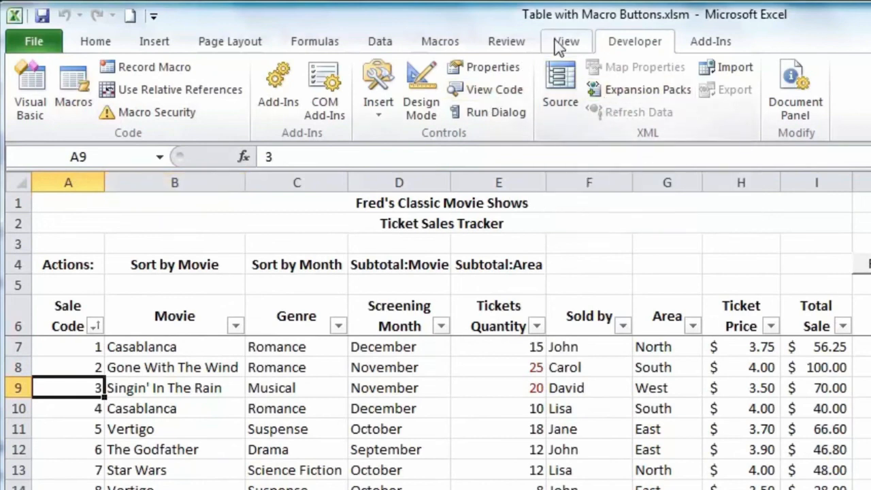
pyautogui.click(444, 46)
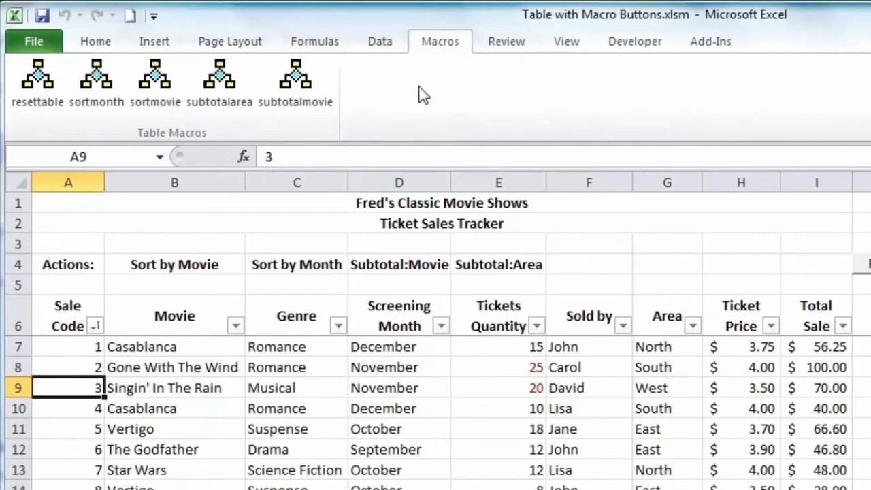